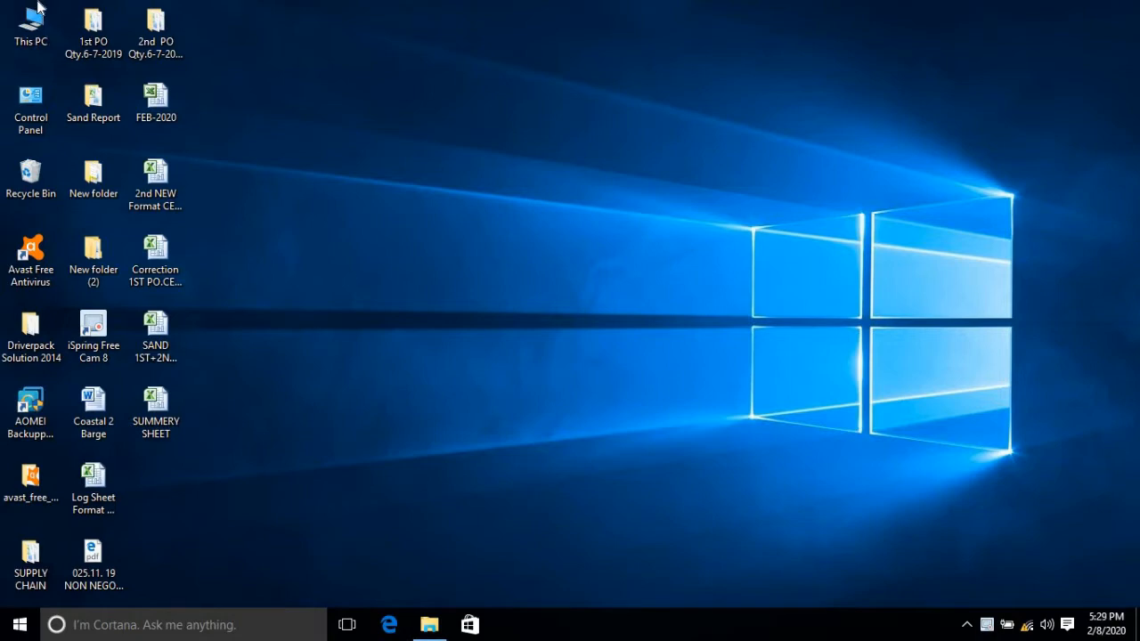
# Open Computer Management for This PC, show Disk Management, and maximize the window.
pyautogui.click(23, 26)
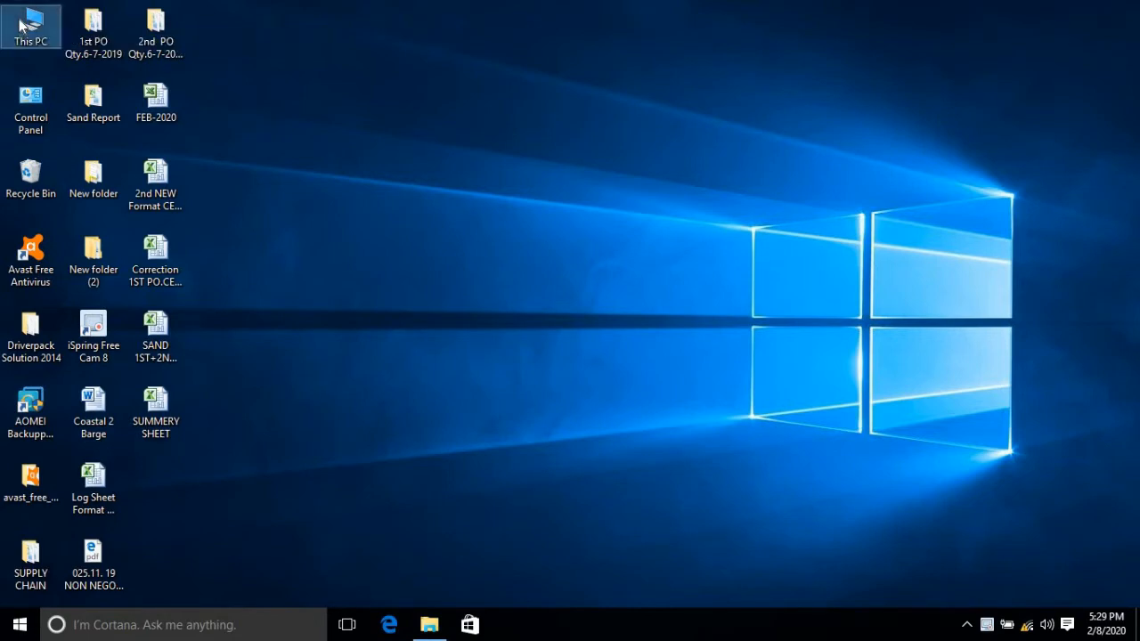
pyautogui.rightClick(23, 25)
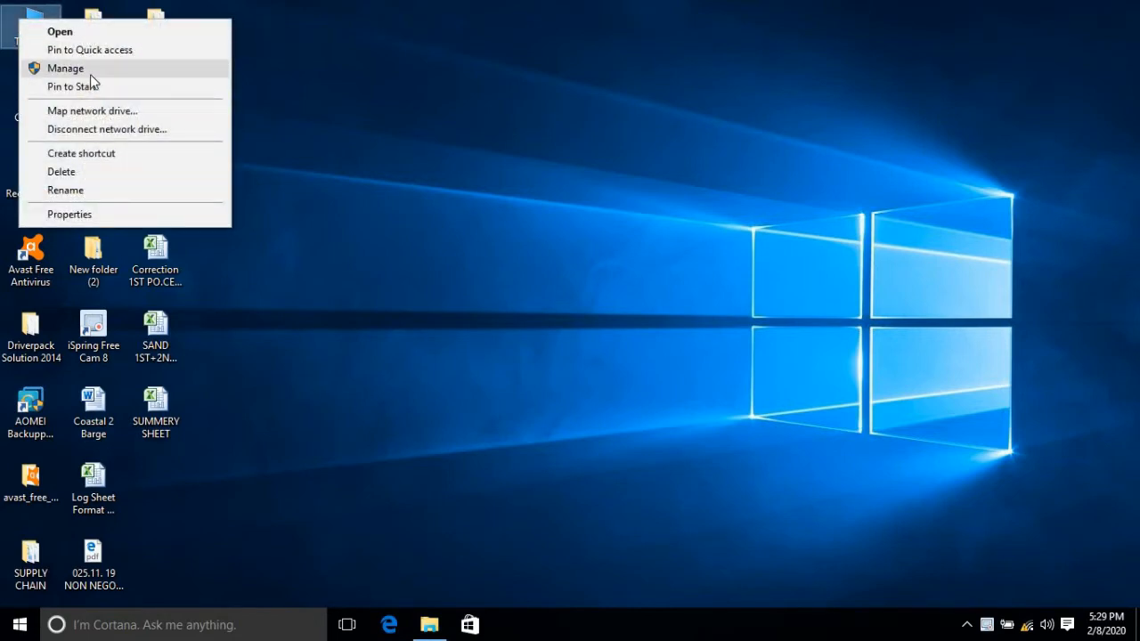
pyautogui.click(91, 69)
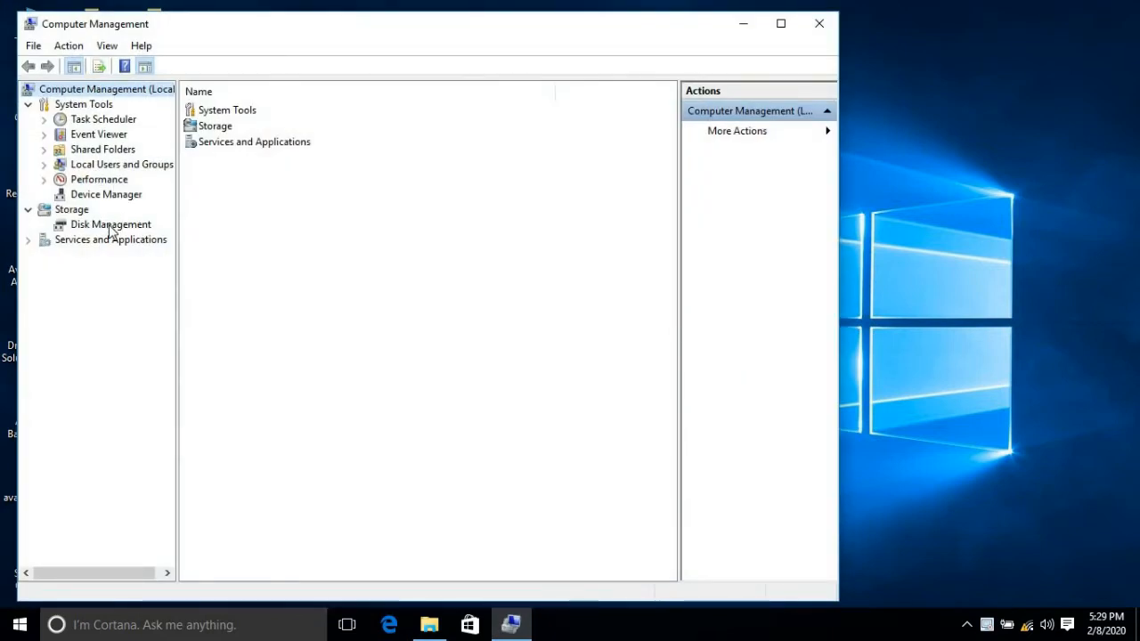
pyautogui.click(112, 229)
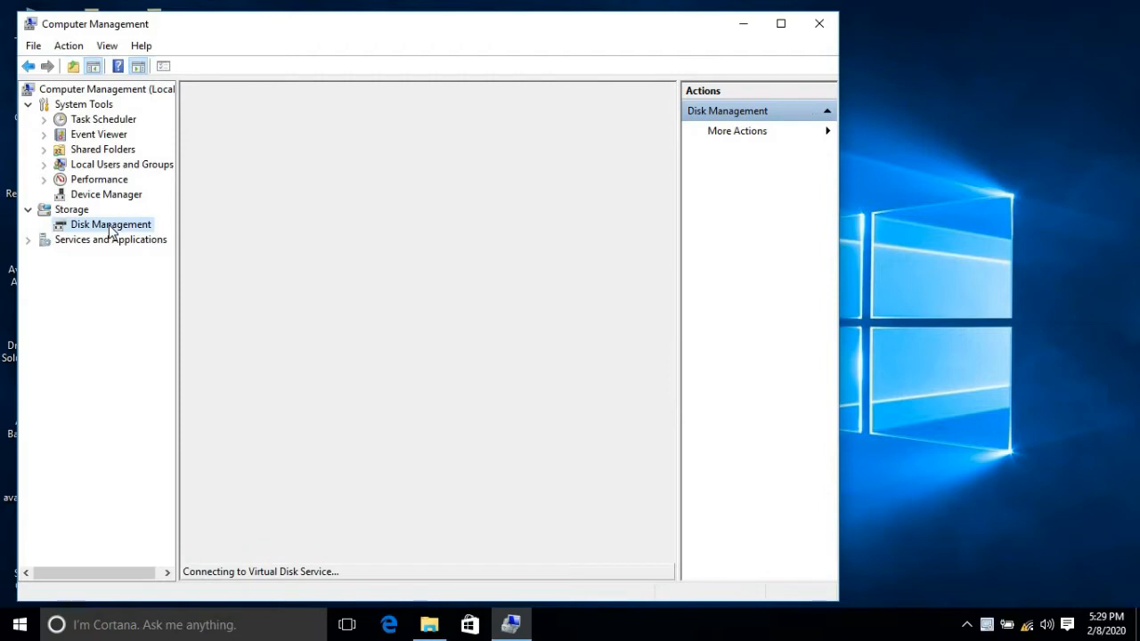
pyautogui.click(782, 26)
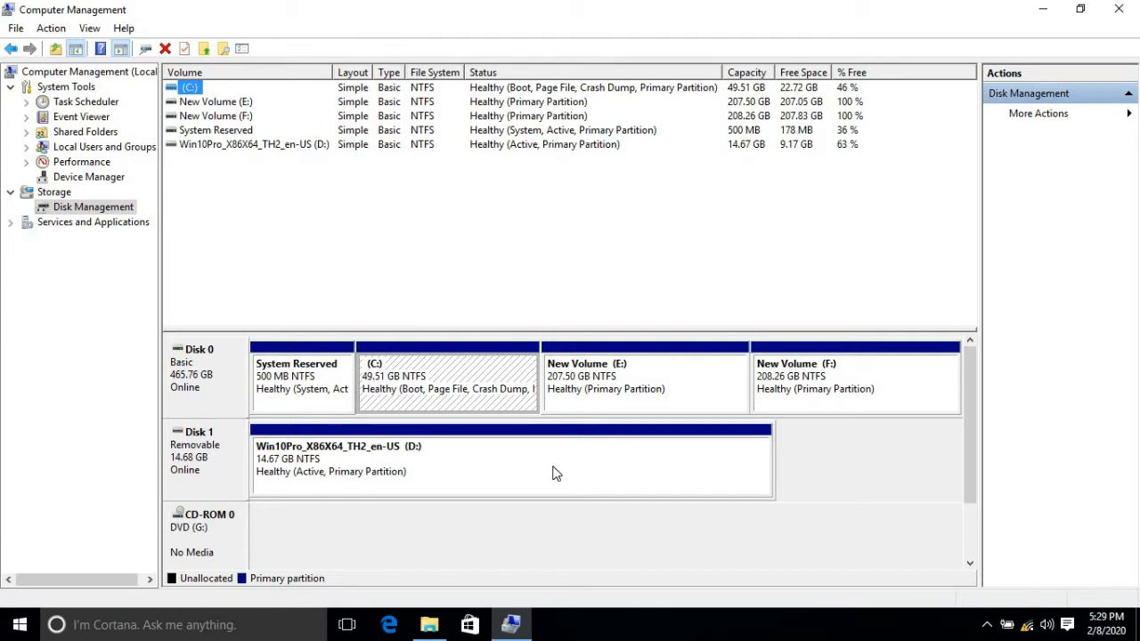
# Safely eject the Flash Card Reader/Writer holding the Win10Pro_X86X64_TH2_en-US (D:) drive and dismiss the notification.
pyautogui.click(370, 536)
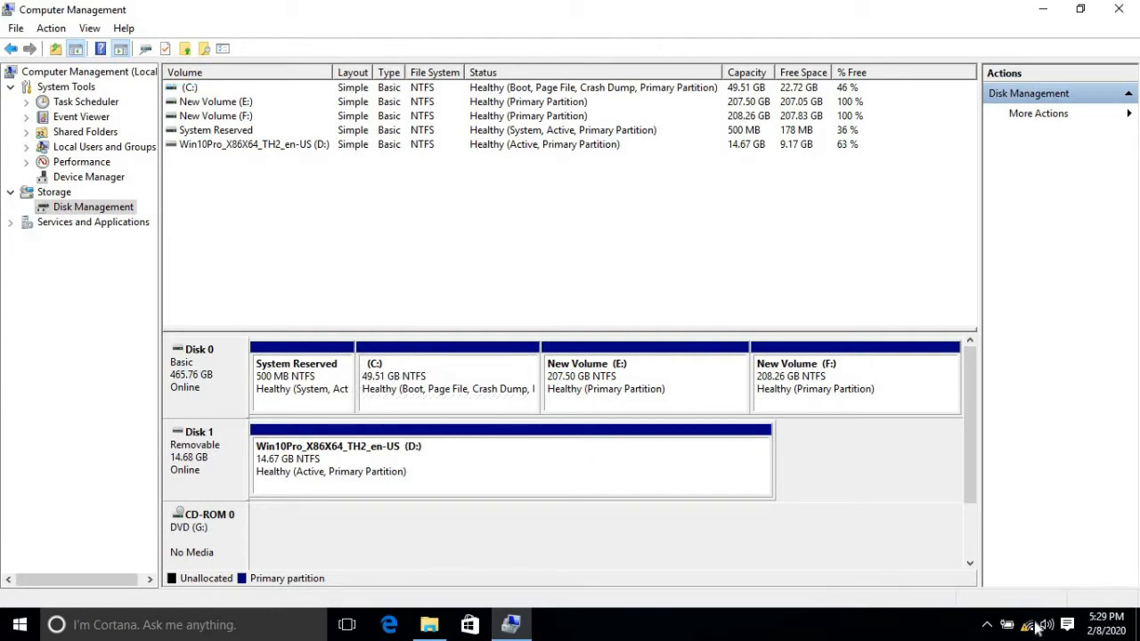
pyautogui.click(987, 624)
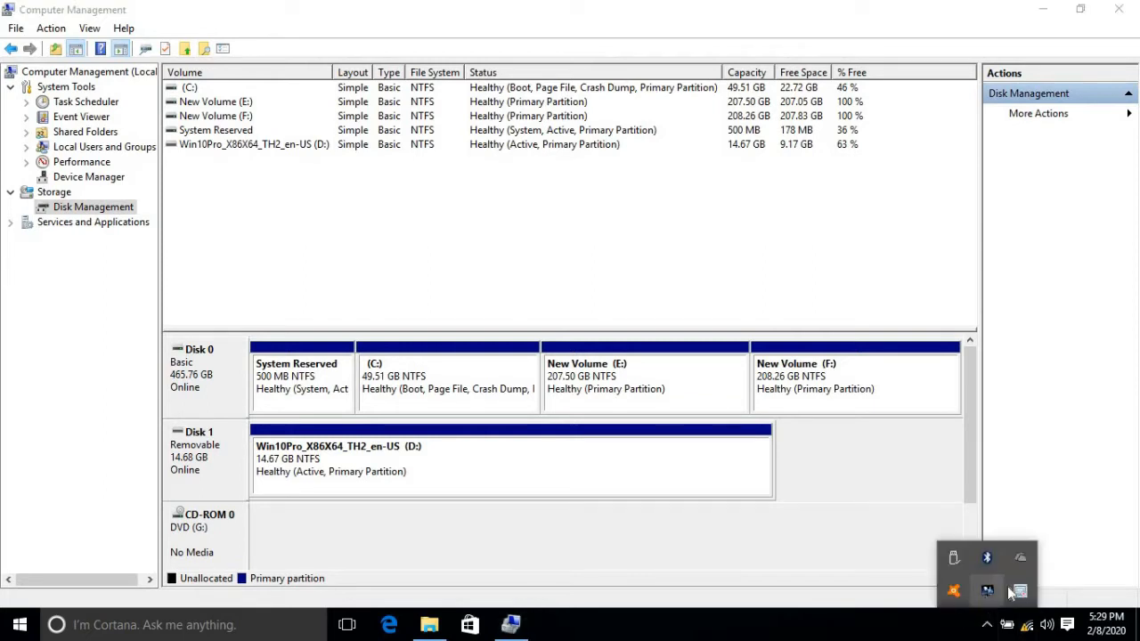
pyautogui.rightClick(955, 564)
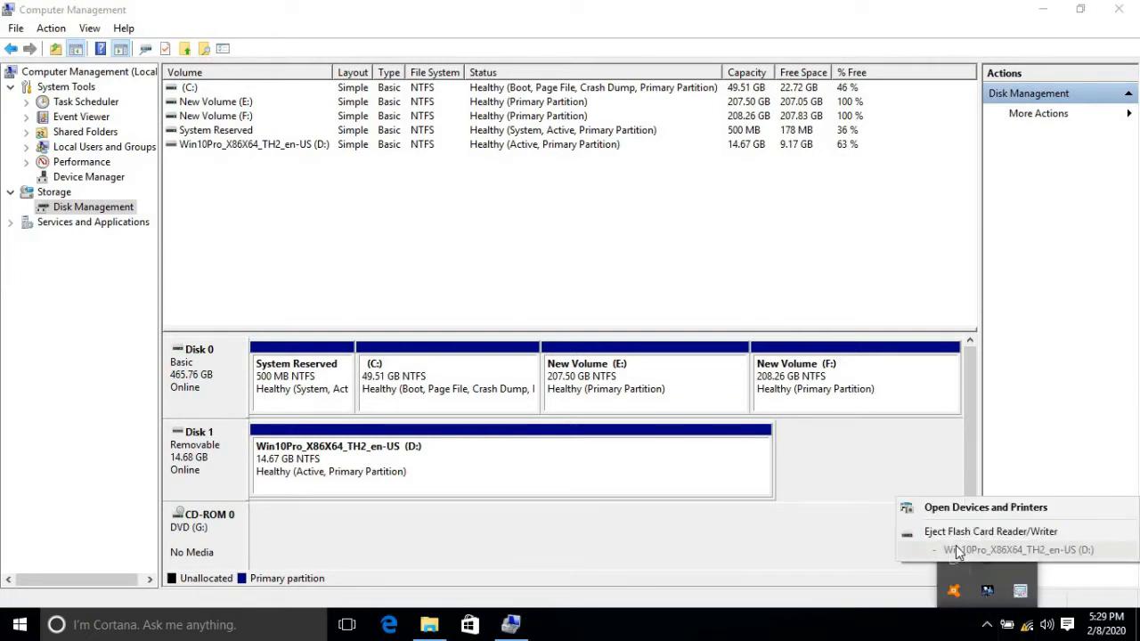
pyautogui.click(953, 536)
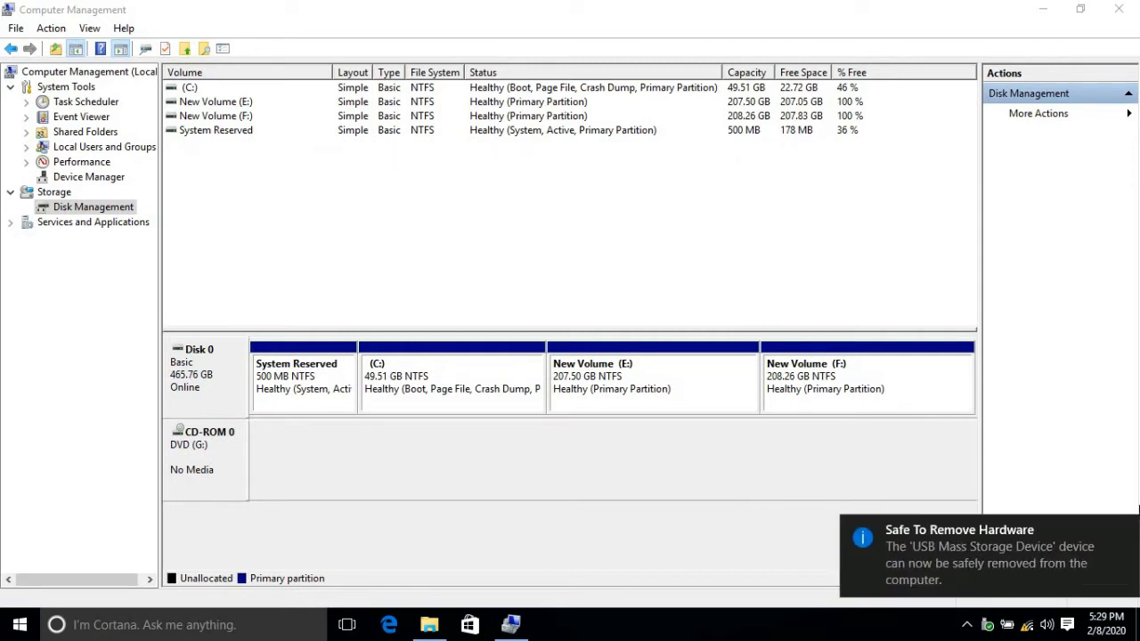
pyautogui.click(1122, 530)
# Delete the New Volume (F:) partition on Disk 0, agreeing to erase its data.
pyautogui.click(837, 392)
pyautogui.rightClick(837, 392)
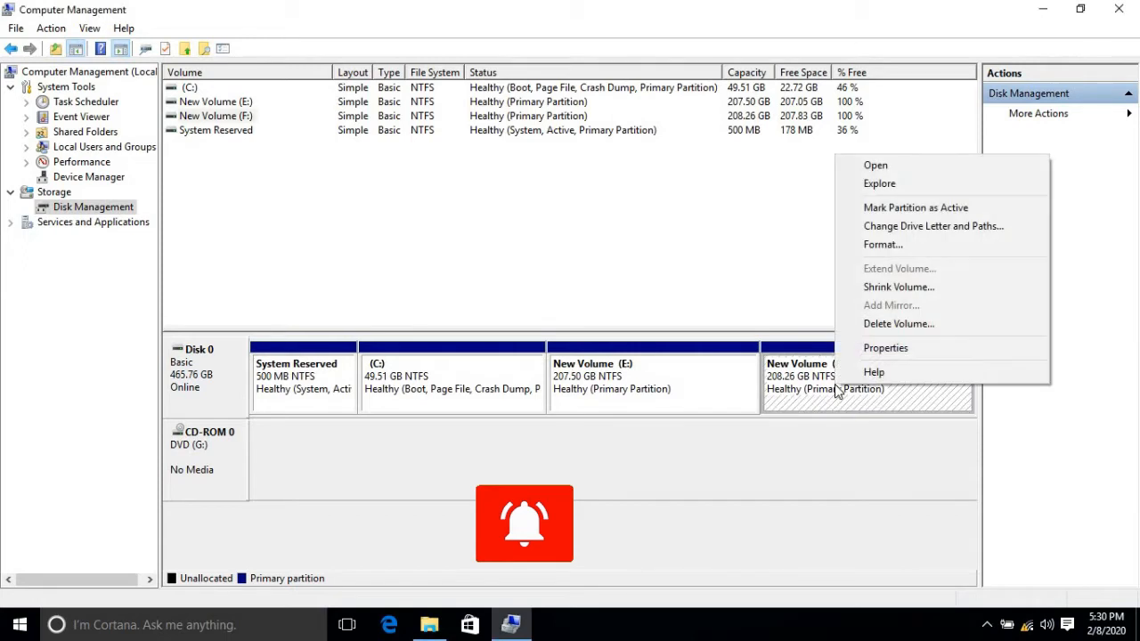
pyautogui.click(881, 327)
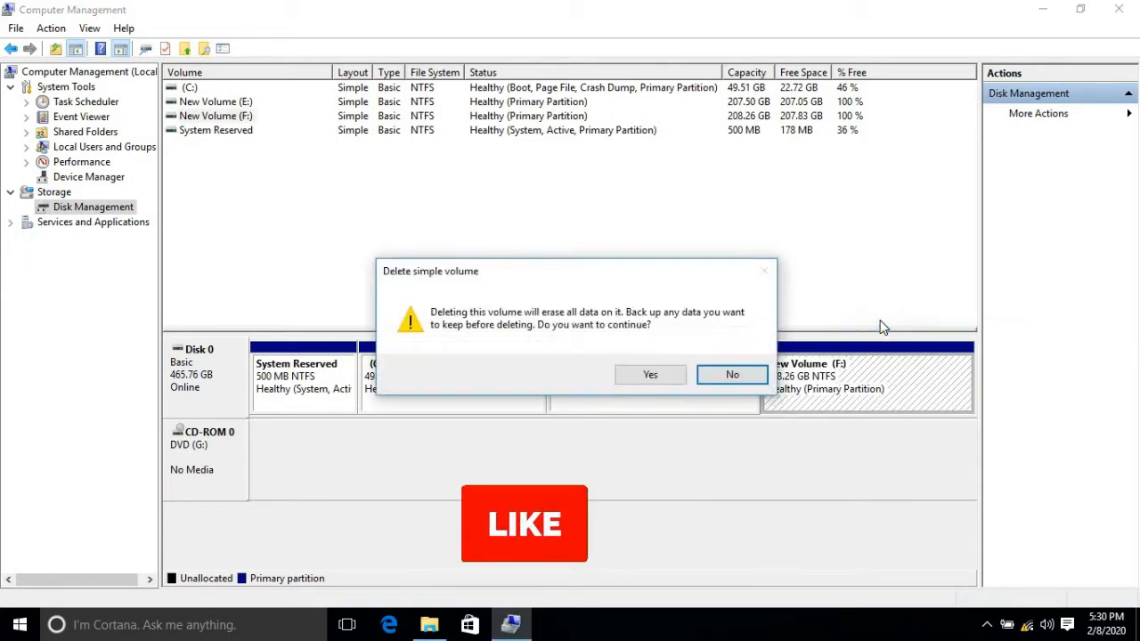
pyautogui.click(653, 374)
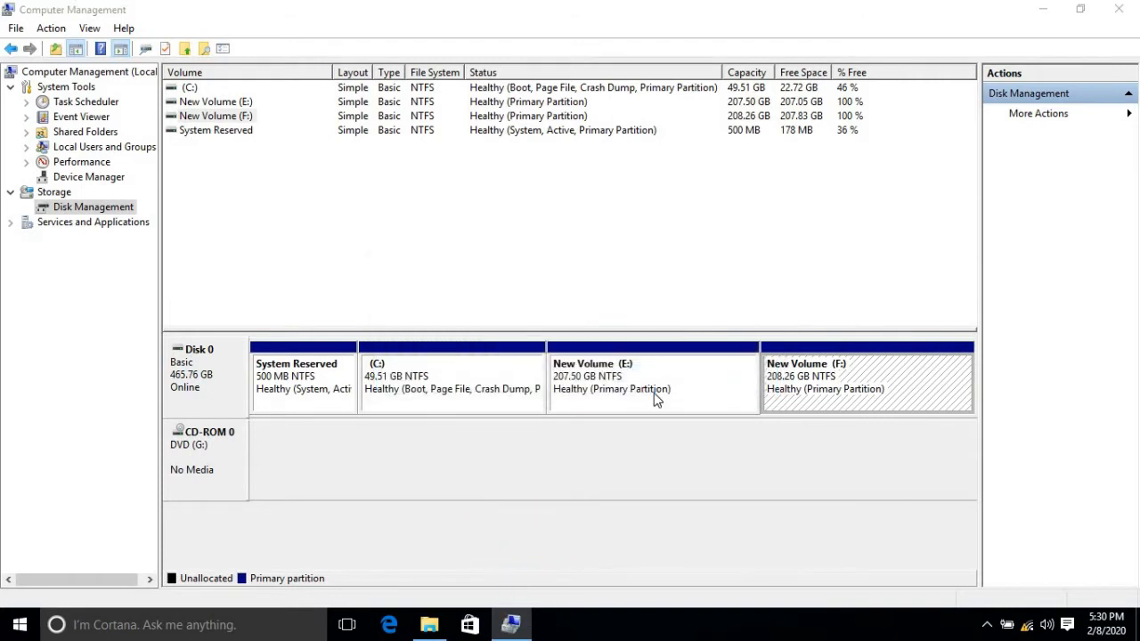
pyautogui.click(653, 393)
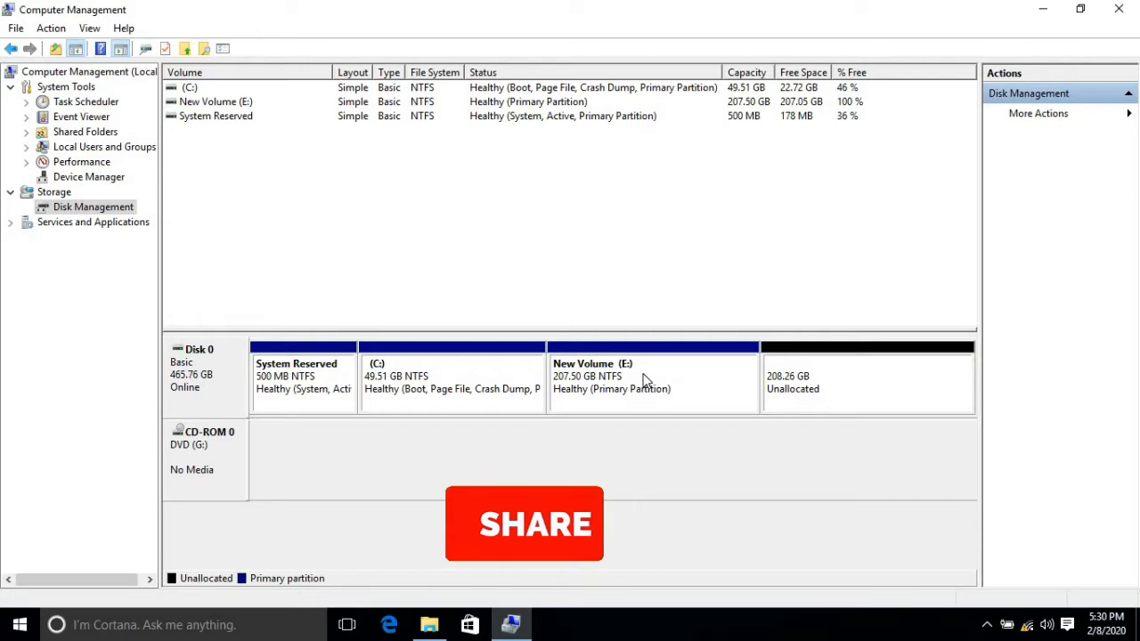
# Delete the New Volume (E:) partition on Disk 0, forcing the deletion although it is in use.
pyautogui.rightClick(647, 379)
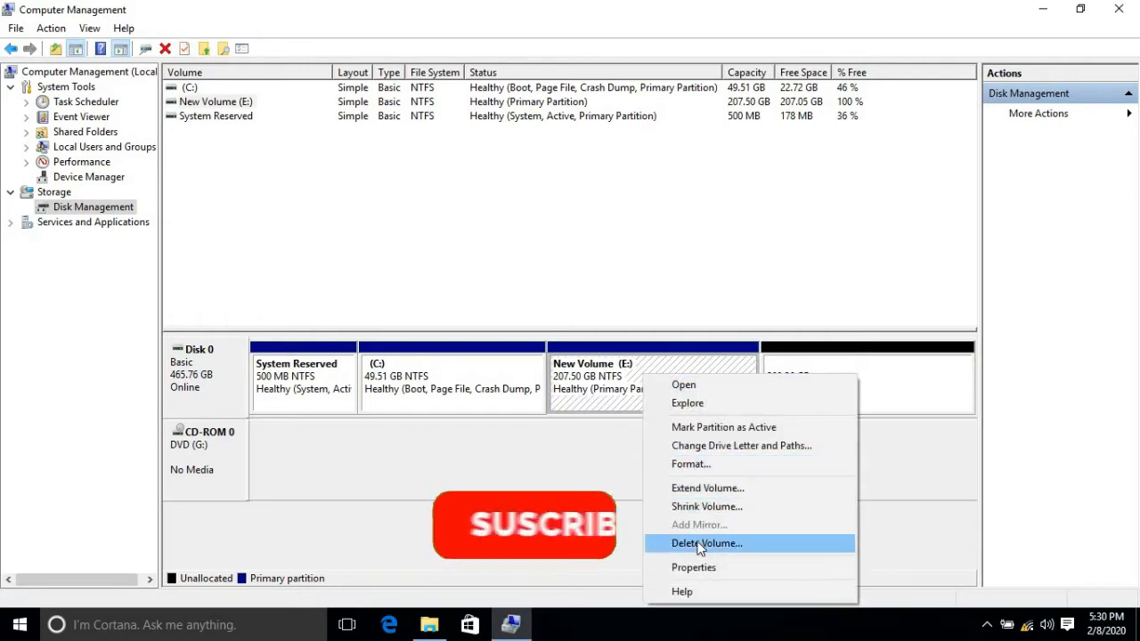
pyautogui.click(709, 542)
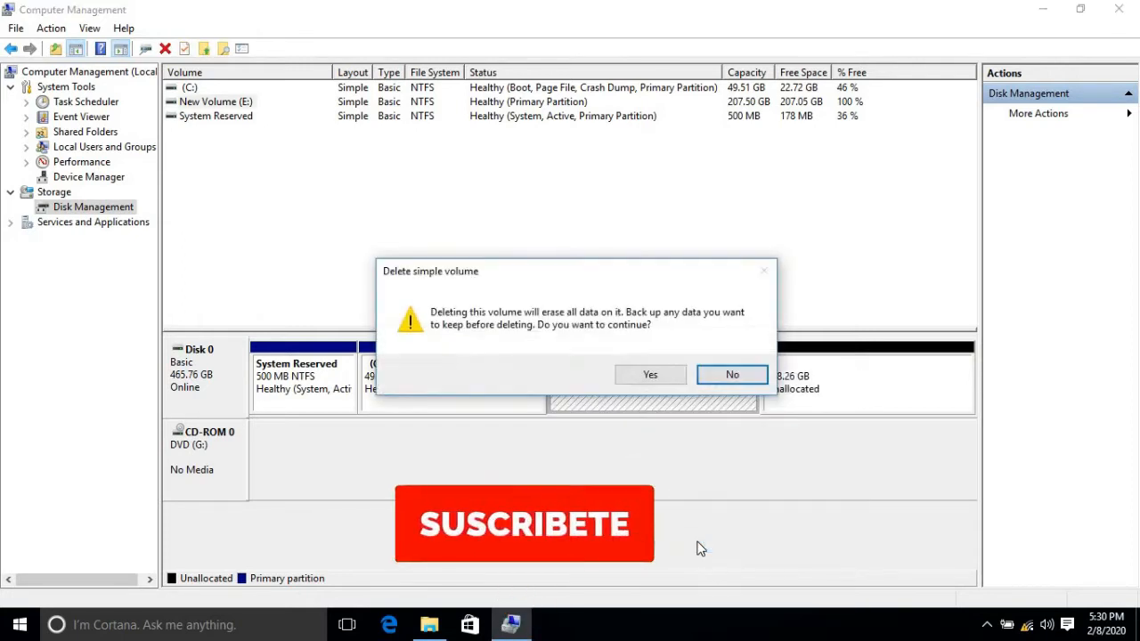
pyautogui.click(667, 376)
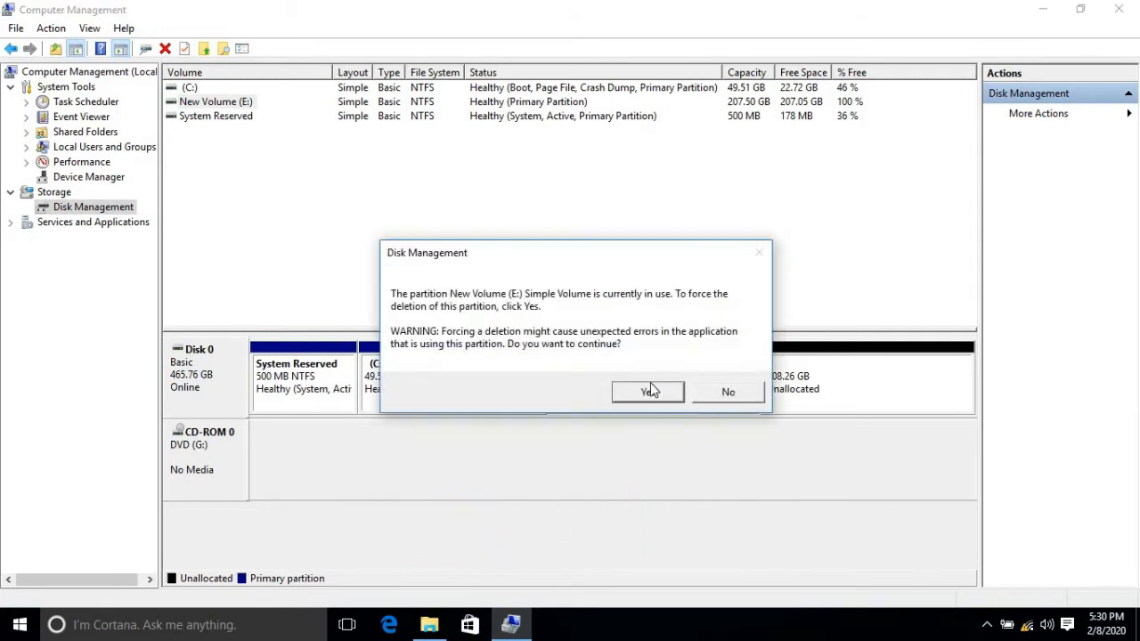
pyautogui.click(648, 391)
# Find and open Calculator, and divide 415 by 2 to get half of the unallocated gigabytes.
pyautogui.click(166, 637)
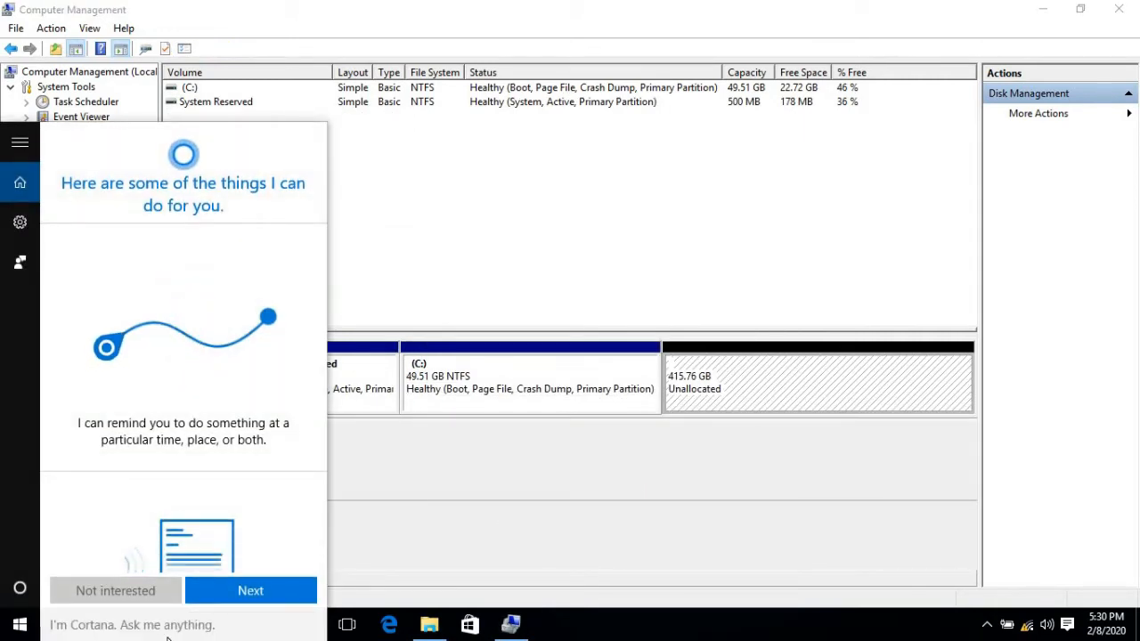
pyautogui.write('cal')
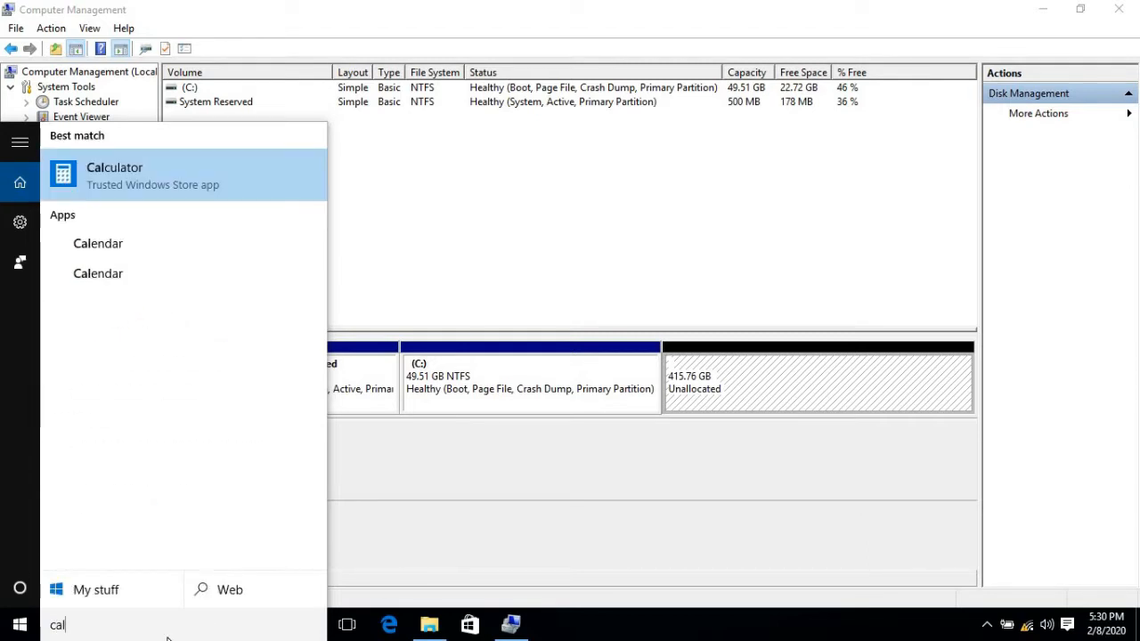
pyautogui.click(117, 167)
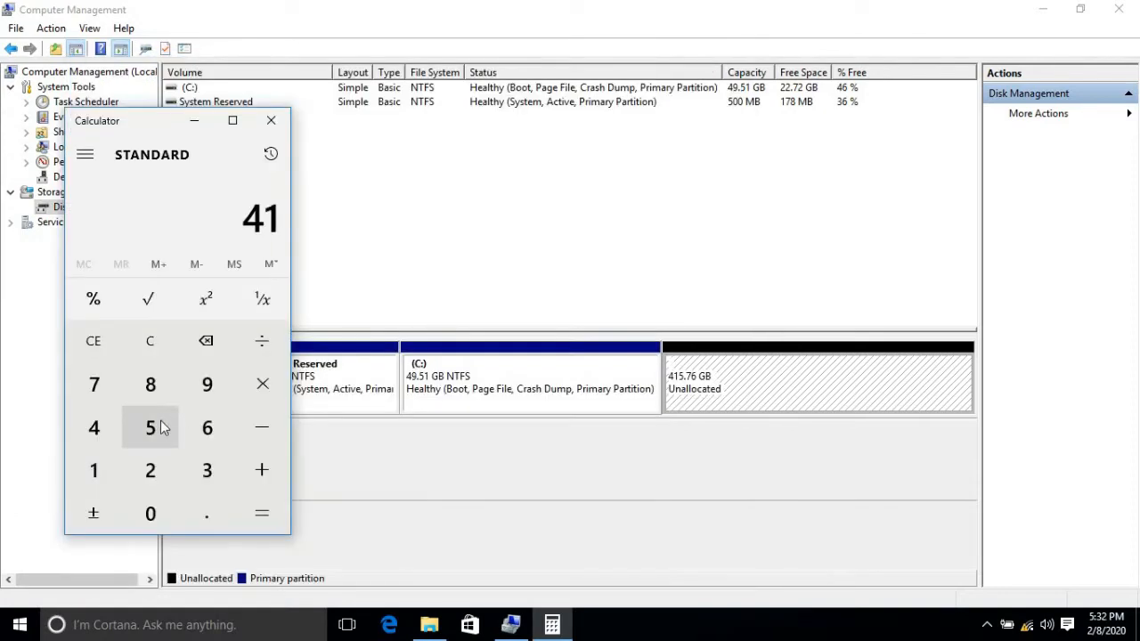
pyautogui.click(160, 428)
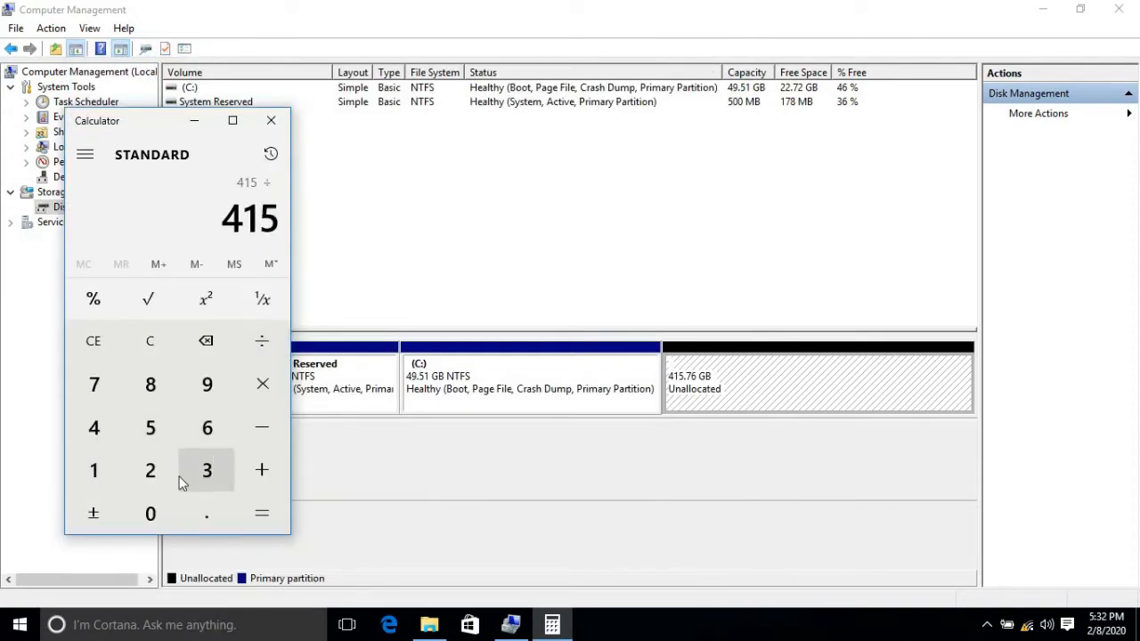
pyautogui.click(151, 481)
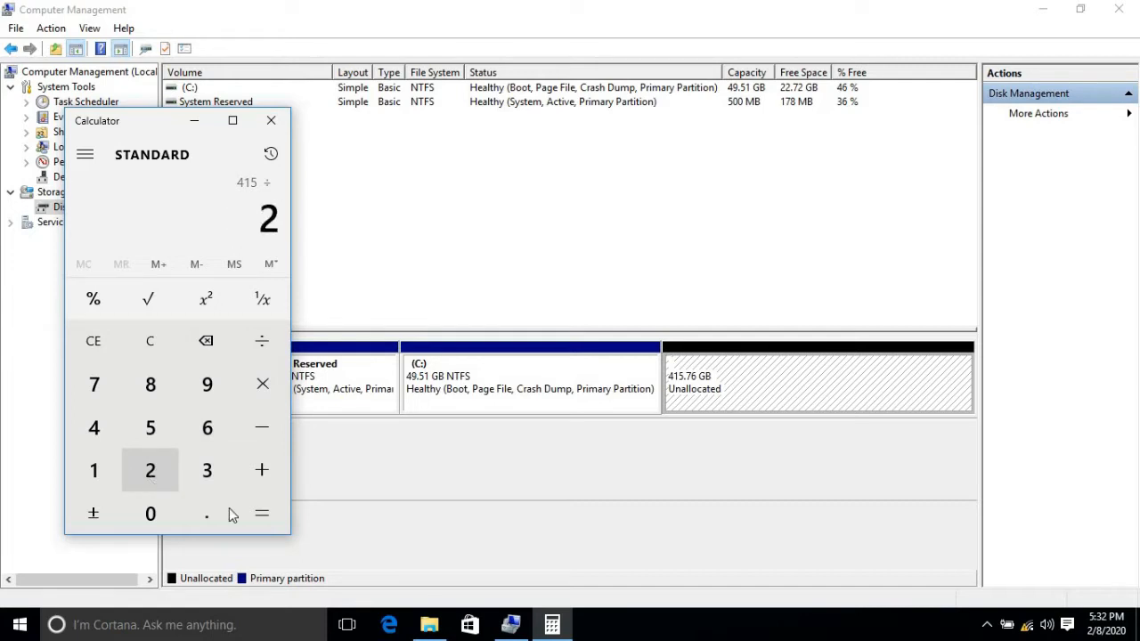
pyautogui.click(265, 521)
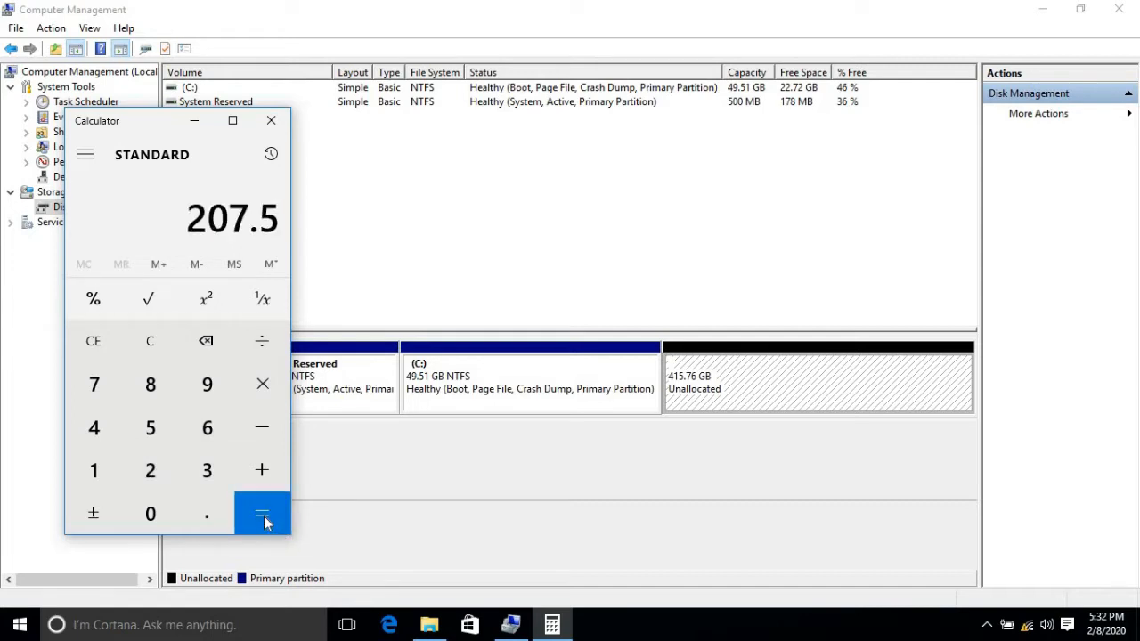
# Multiply the result by 1024 to convert the partition size from gigabytes to megabytes.
pyautogui.click(261, 389)
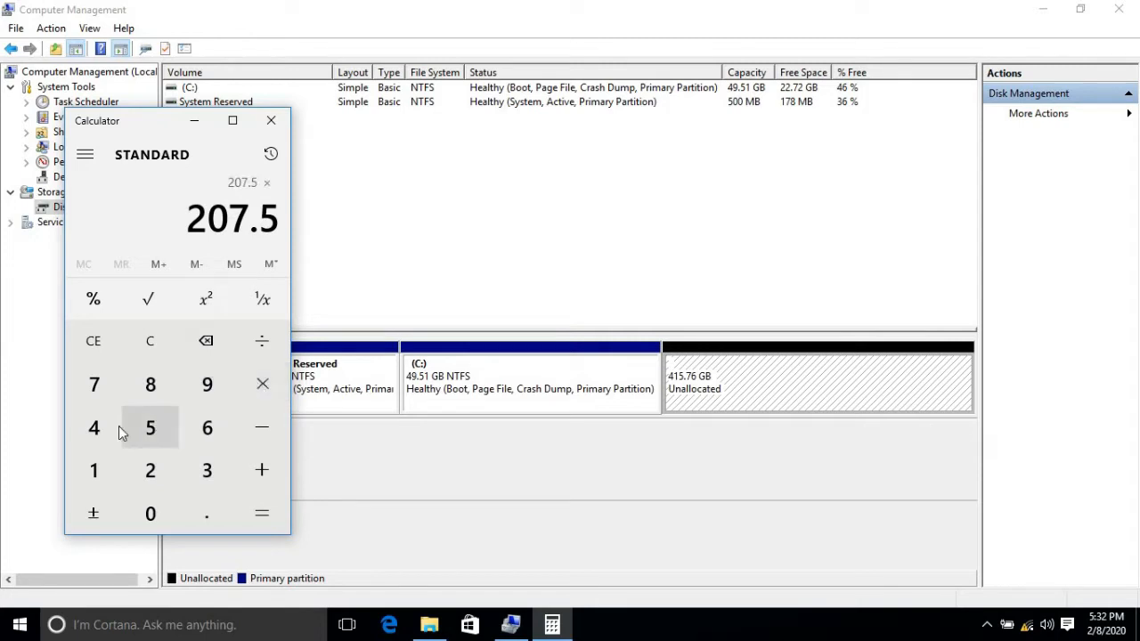
pyautogui.click(96, 470)
pyautogui.click(150, 511)
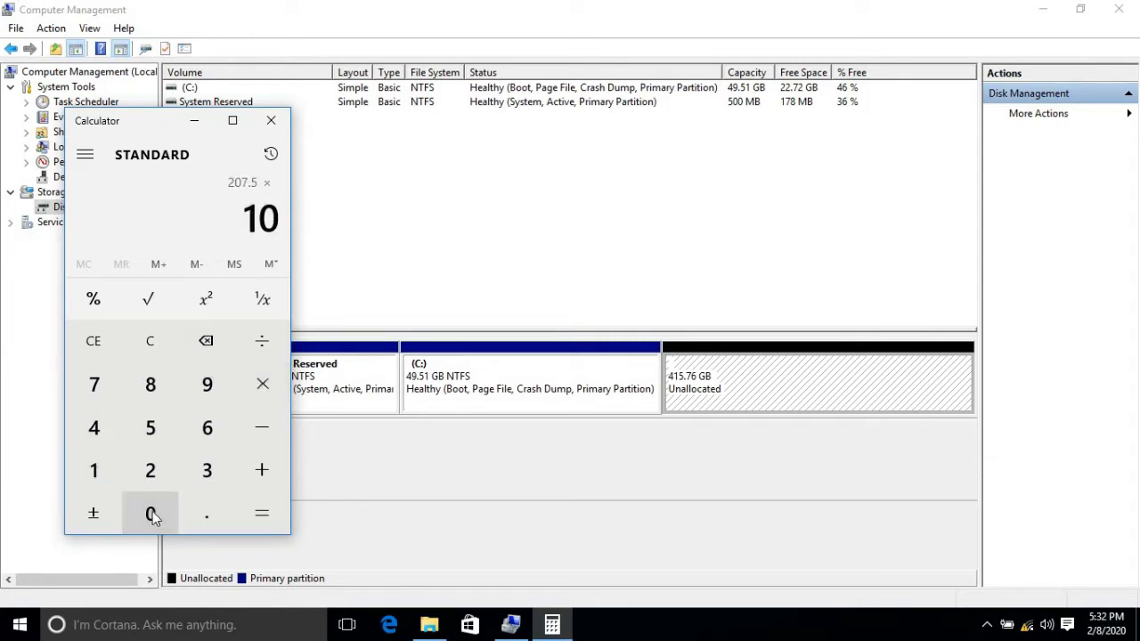
pyautogui.click(150, 483)
pyautogui.click(93, 427)
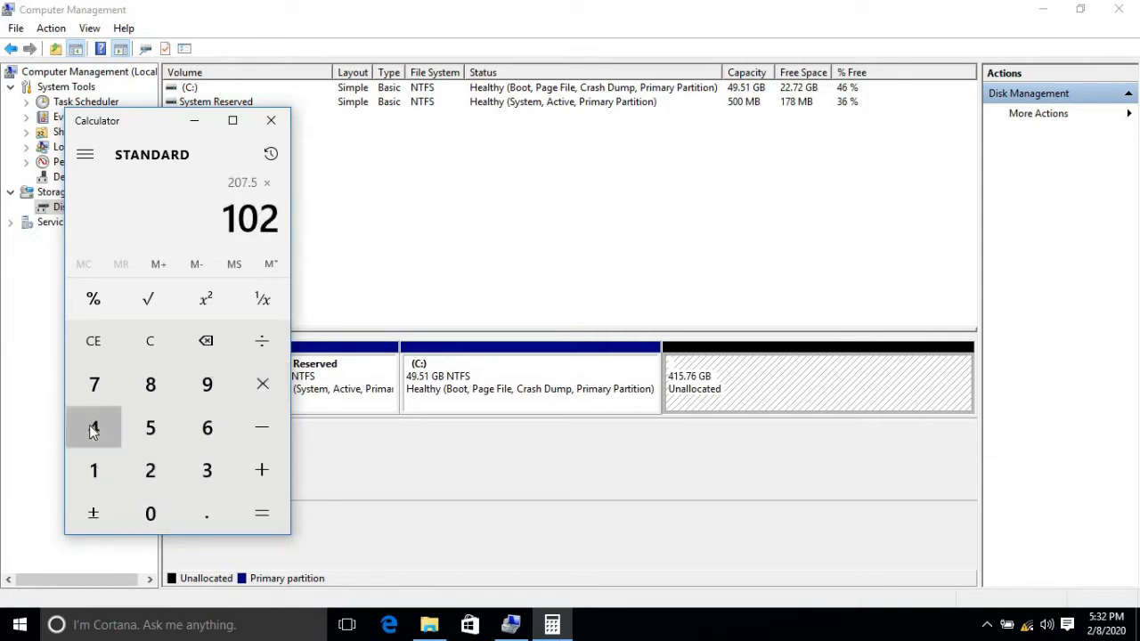
pyautogui.click(273, 520)
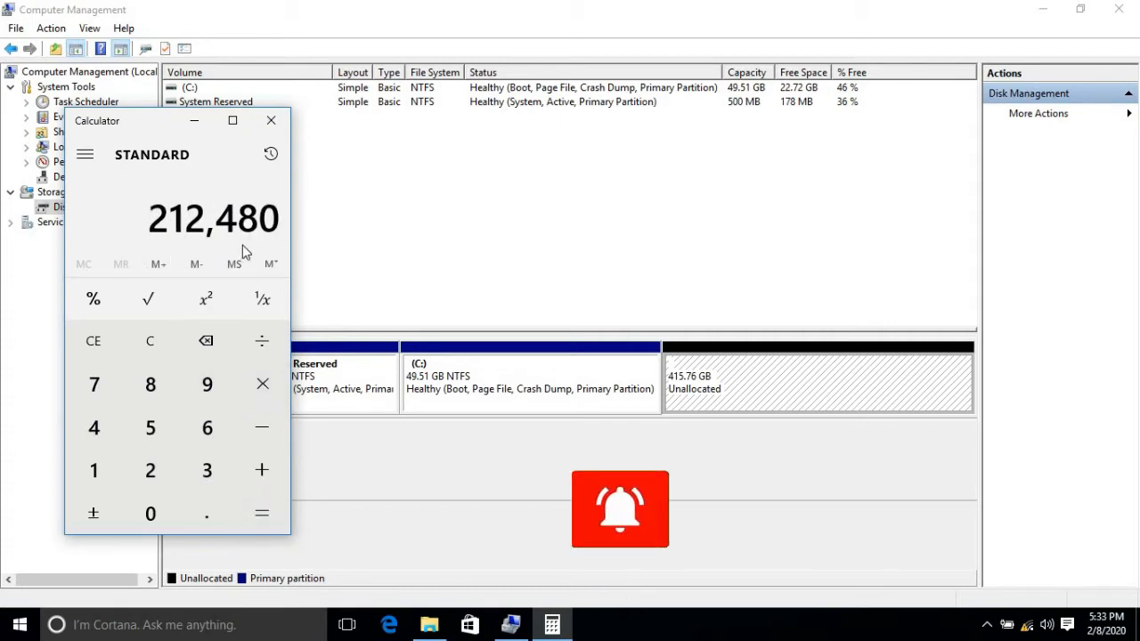
# Start a new simple volume in Disk 0's unallocated space and set its size to 212480 MB.
pyautogui.rightClick(785, 378)
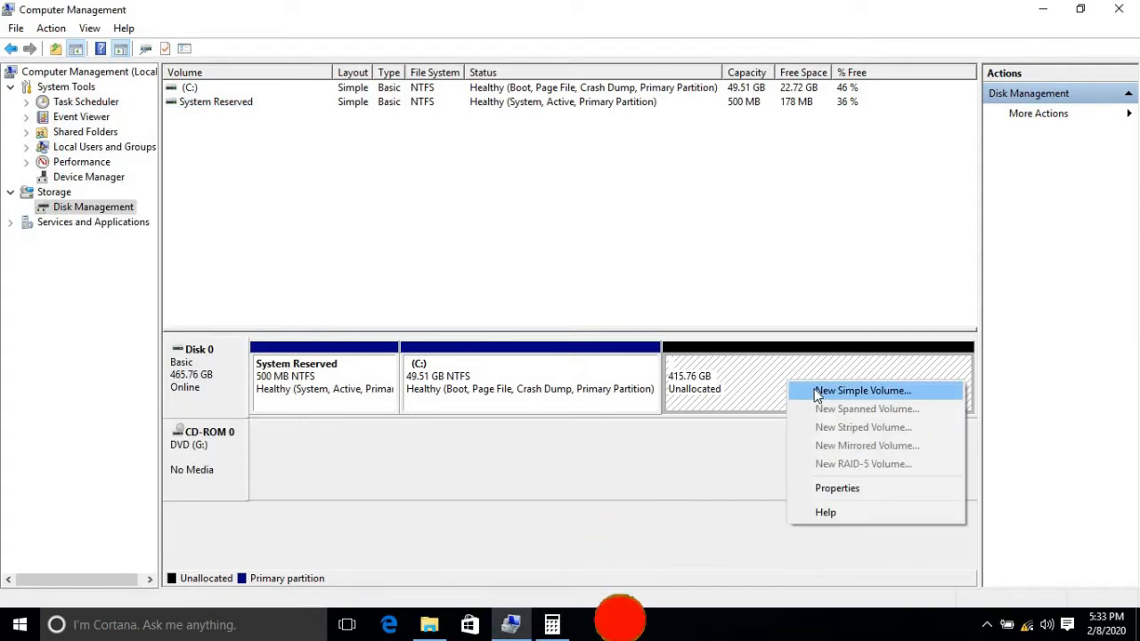
pyautogui.click(819, 389)
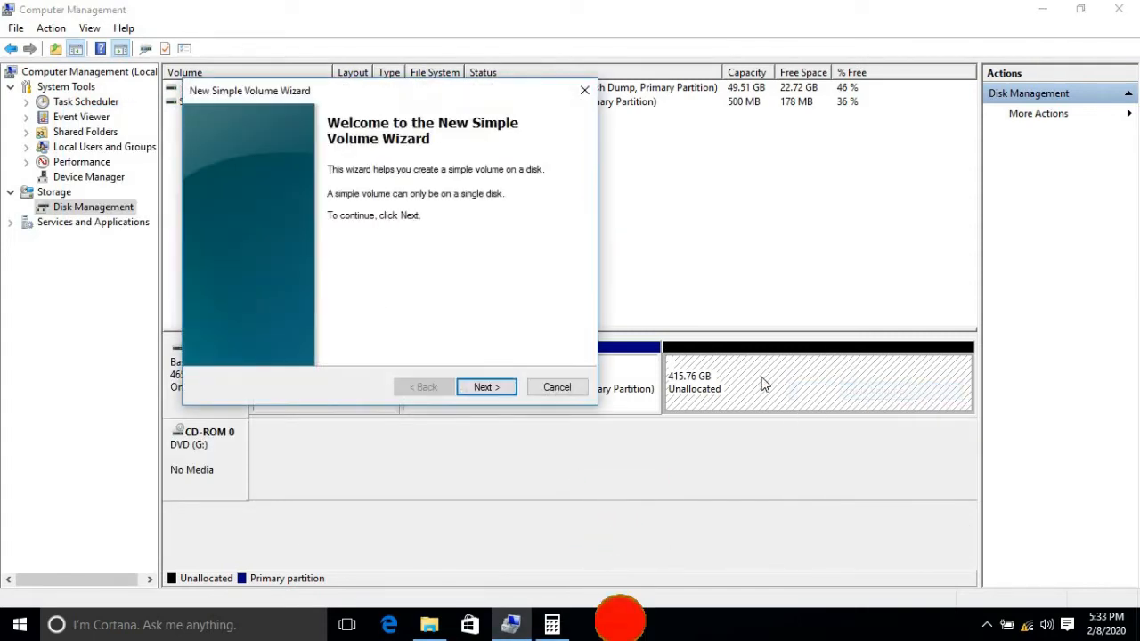
pyautogui.click(491, 389)
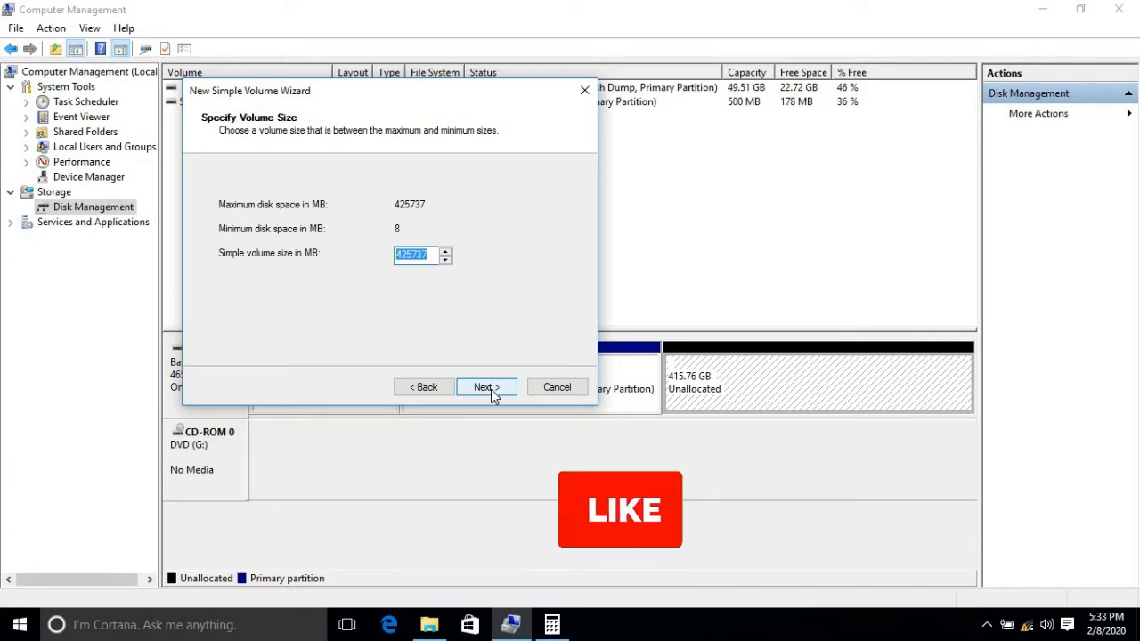
pyautogui.write('21')
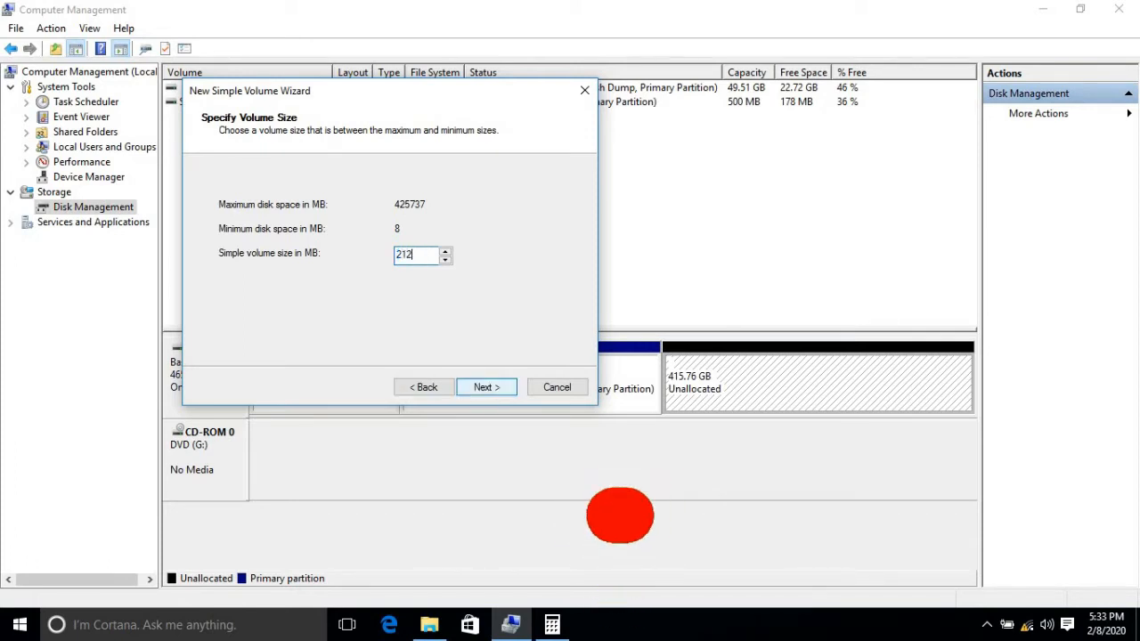
pyautogui.write('2')
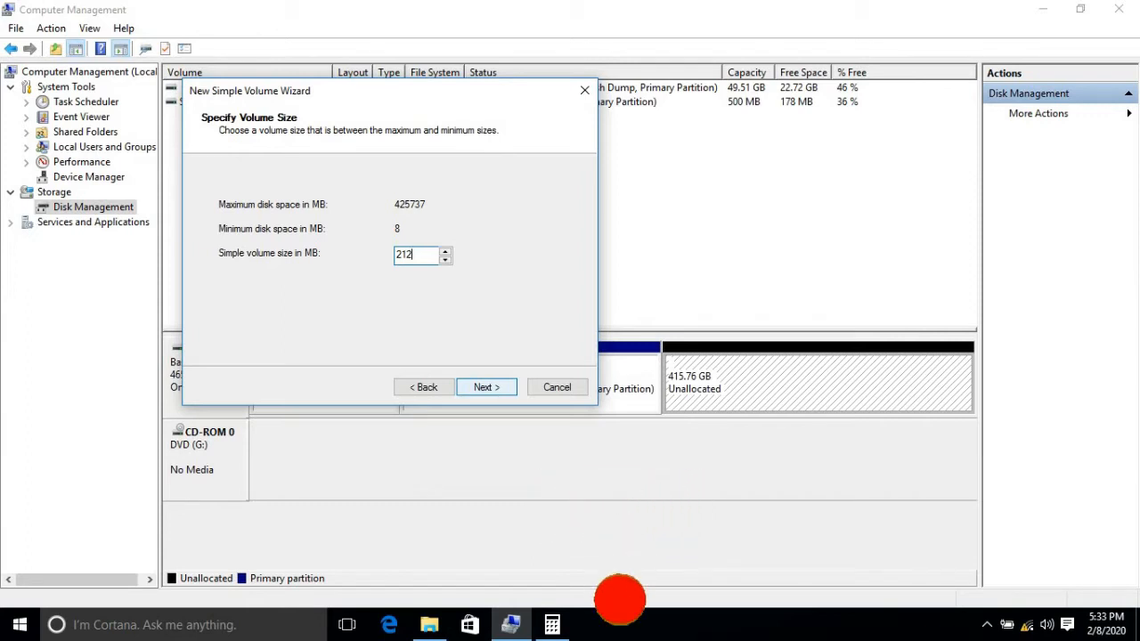
pyautogui.write('48')
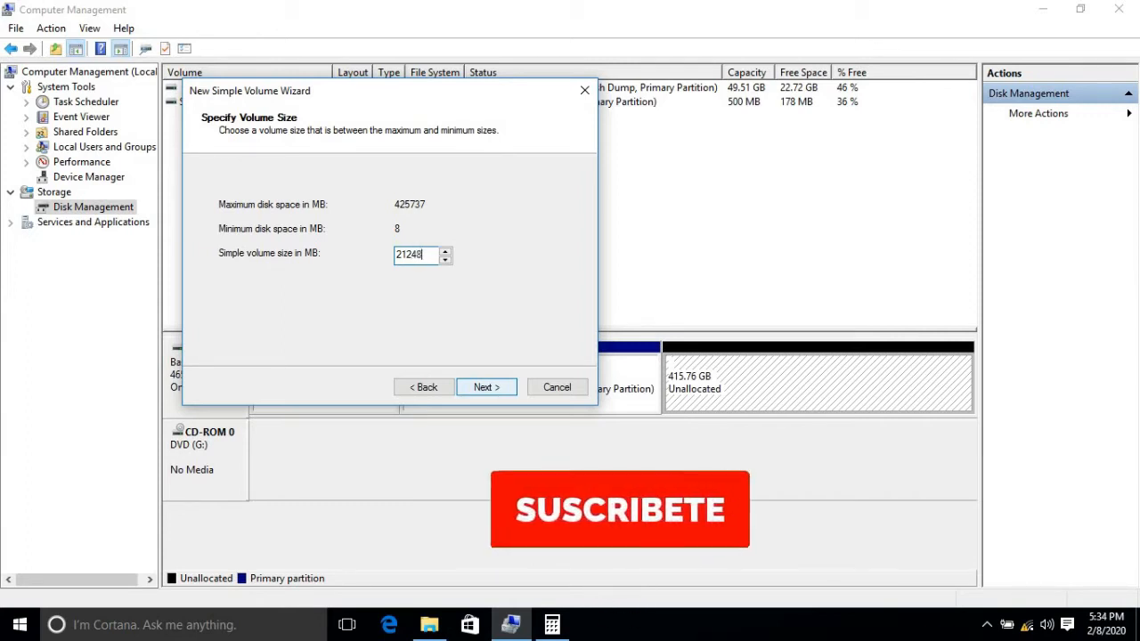
pyautogui.write('0')
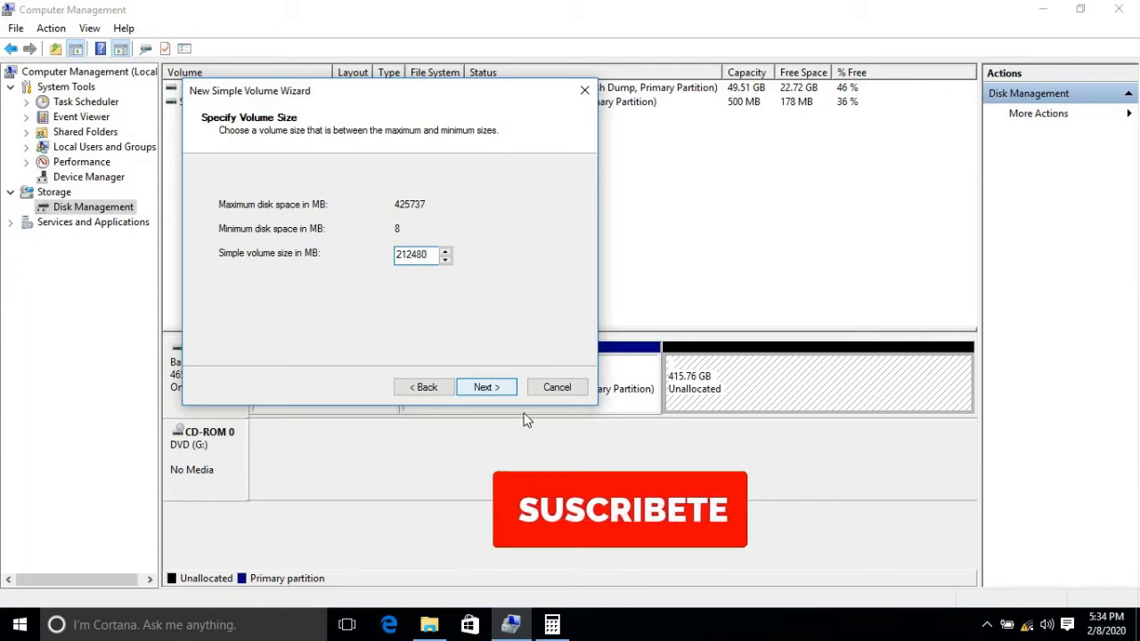
pyautogui.click(483, 388)
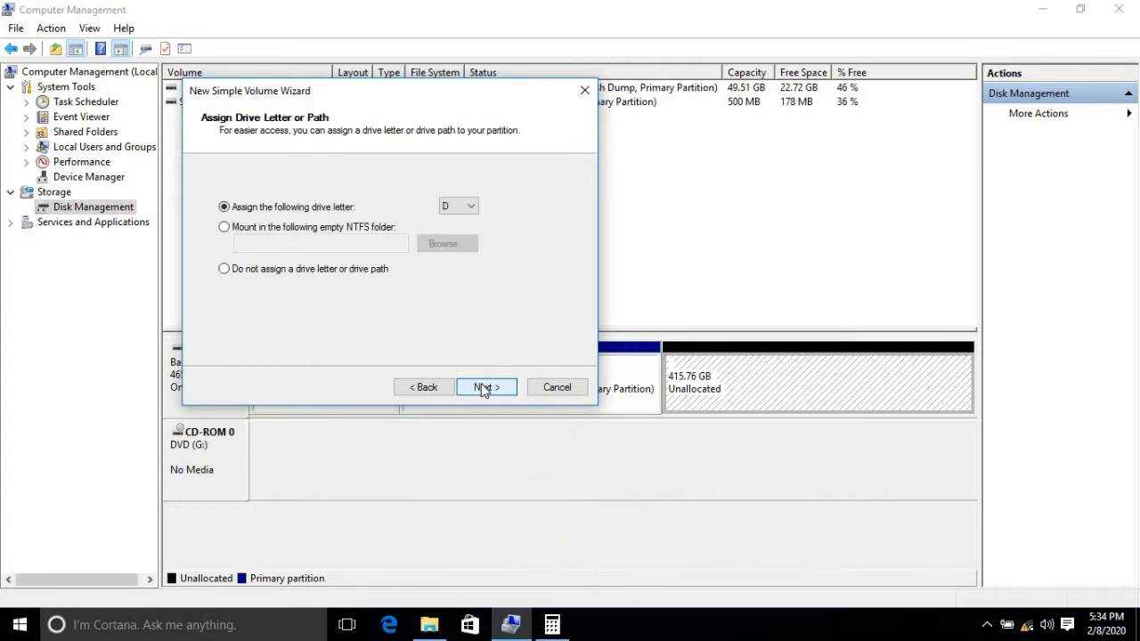
# Complete the 212480 MB volume as drive D with NTFS and quick format, and close its empty folder window.
pyautogui.click(483, 388)
pyautogui.click(483, 388)
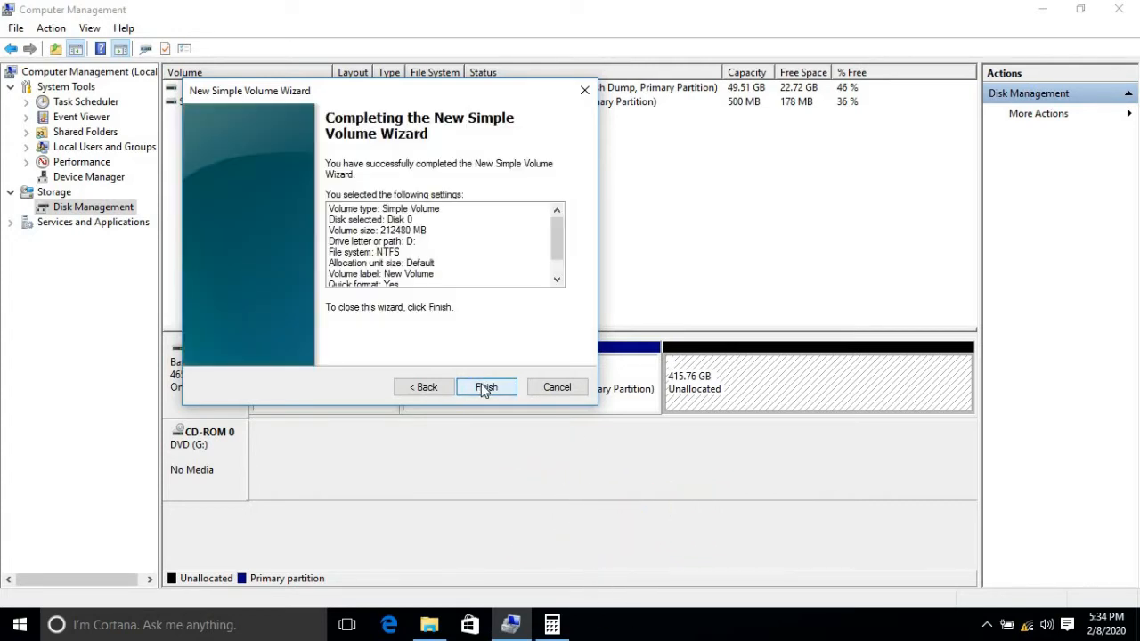
pyautogui.click(485, 388)
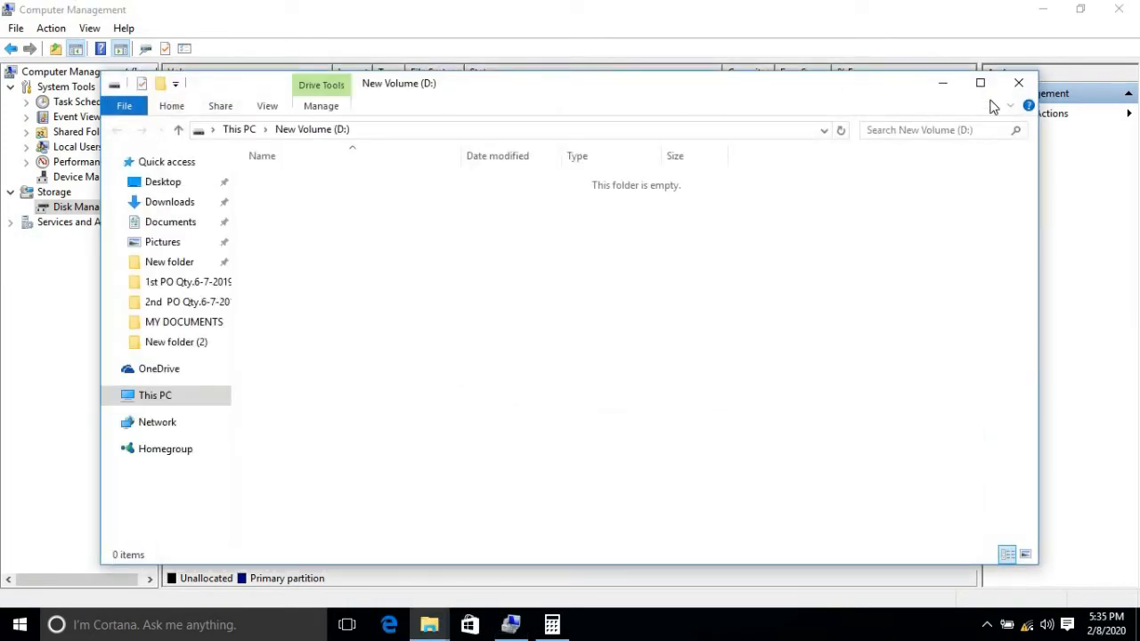
pyautogui.click(1018, 83)
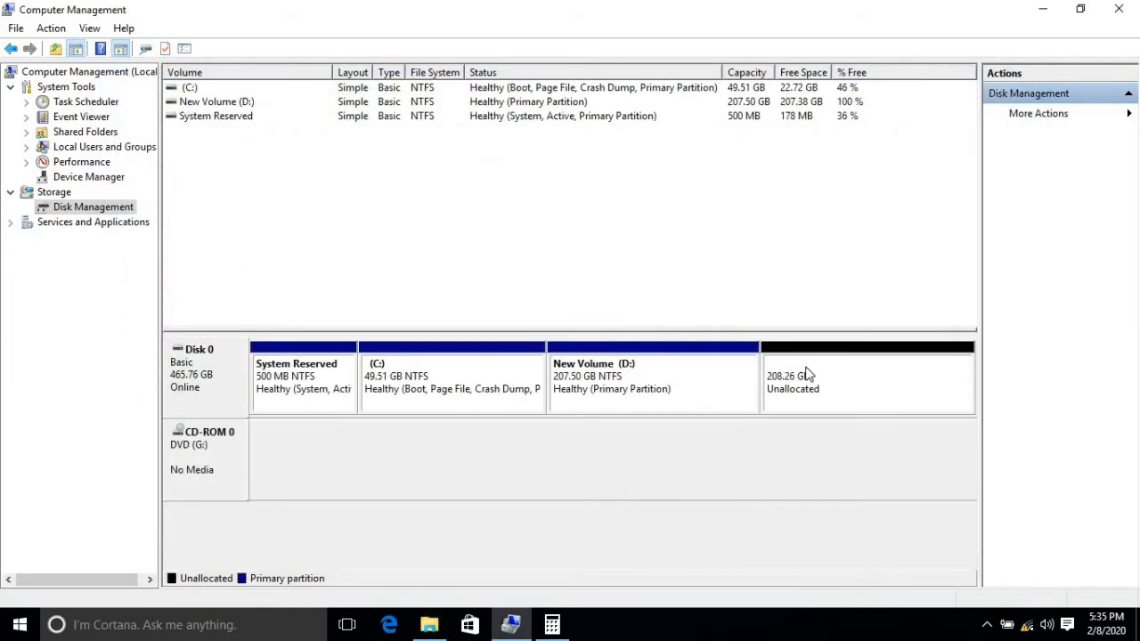
# Create a simple NTFS volume, drive E, from all of Disk 0's remaining 213257 MB and close its folder window.
pyautogui.rightClick(807, 374)
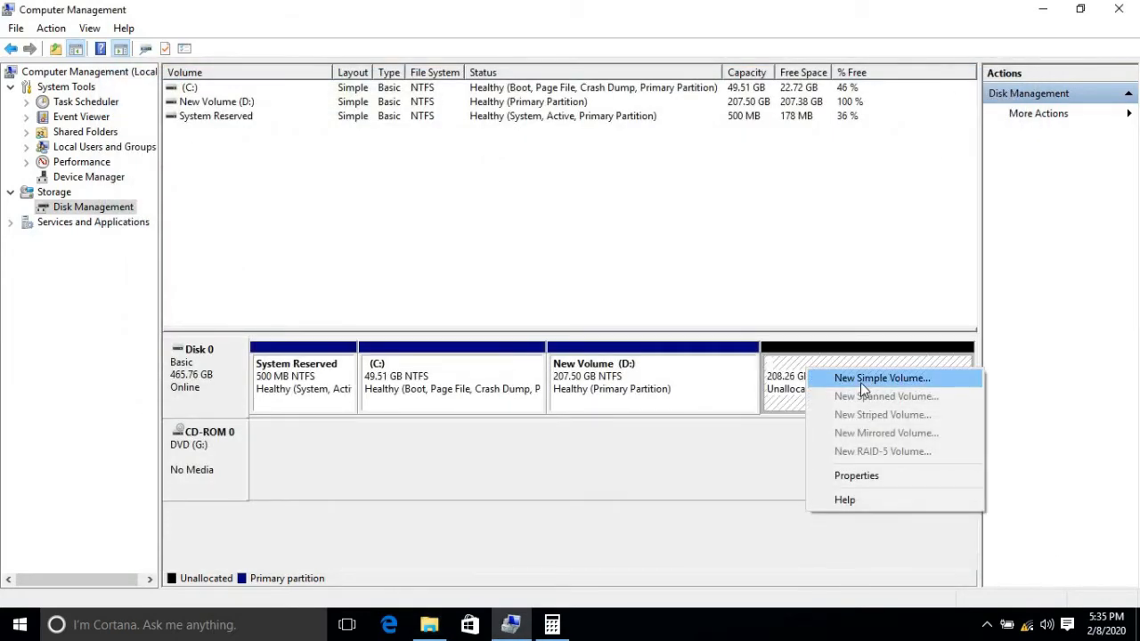
pyautogui.click(860, 382)
pyautogui.click(483, 389)
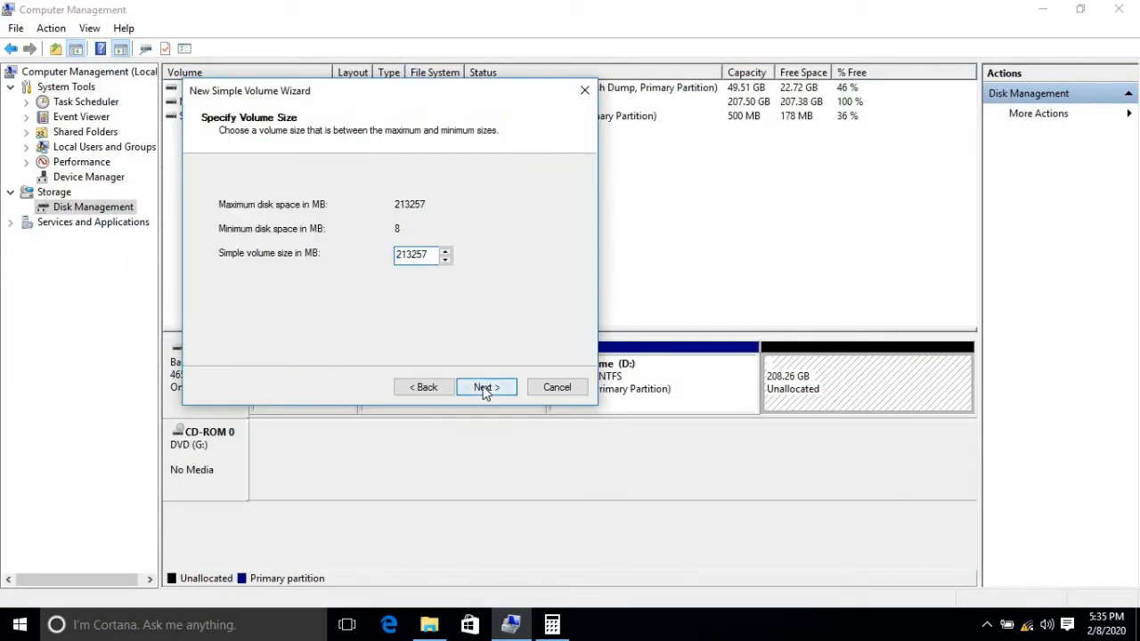
pyautogui.click(483, 389)
pyautogui.click(483, 389)
pyautogui.click(484, 389)
pyautogui.click(483, 389)
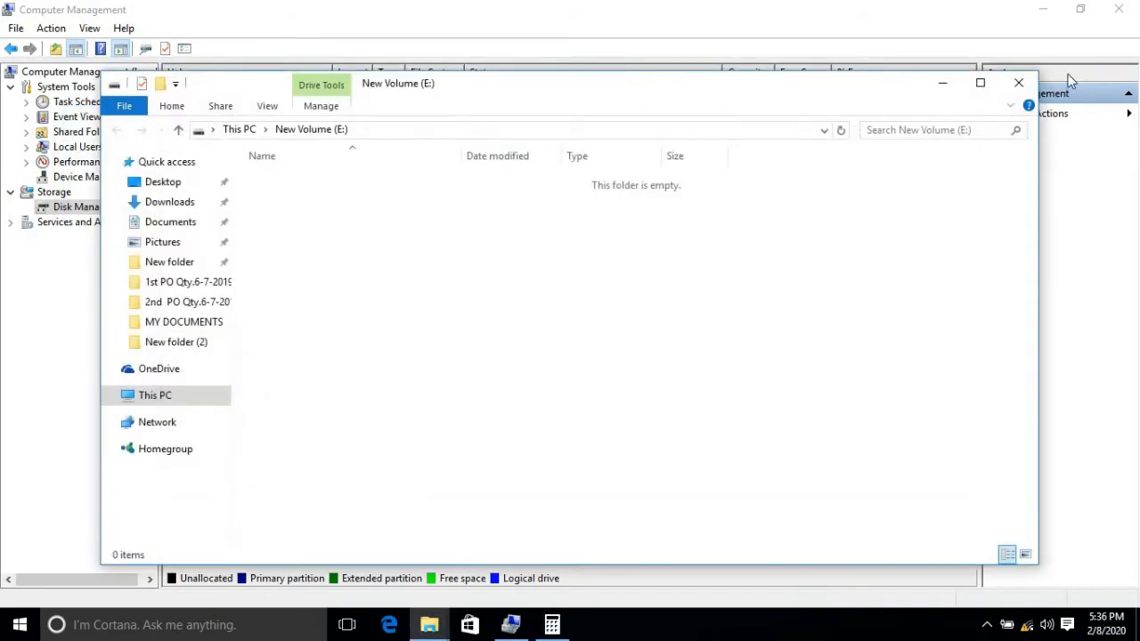
pyautogui.click(1018, 84)
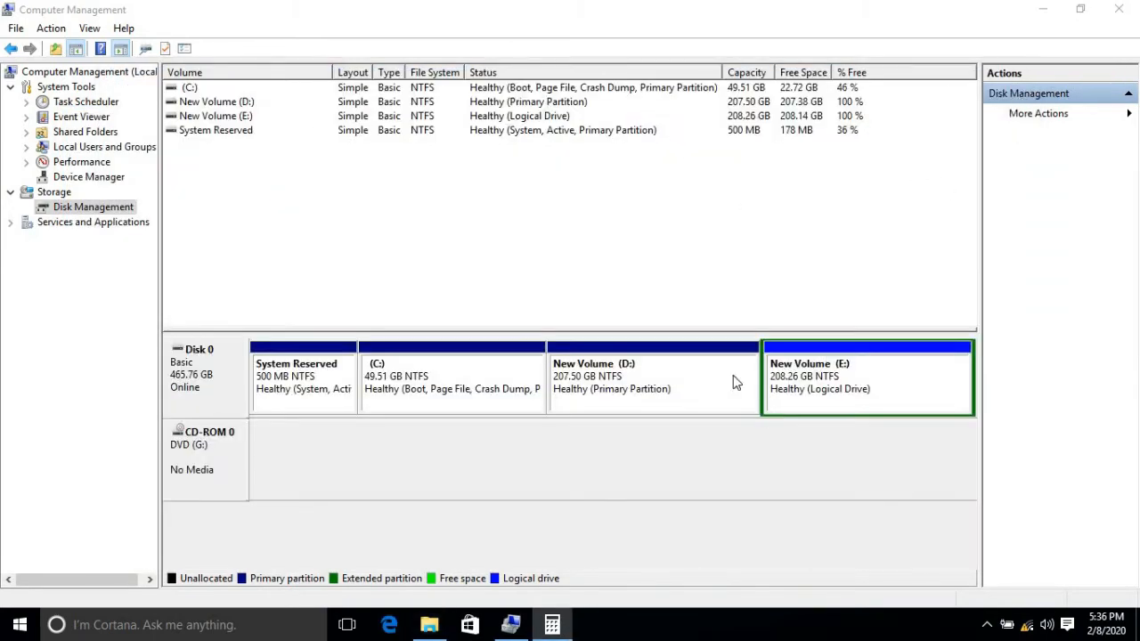
# Minimize Computer Management and check the new D: and E: drives in This PC.
pyautogui.click(1047, 10)
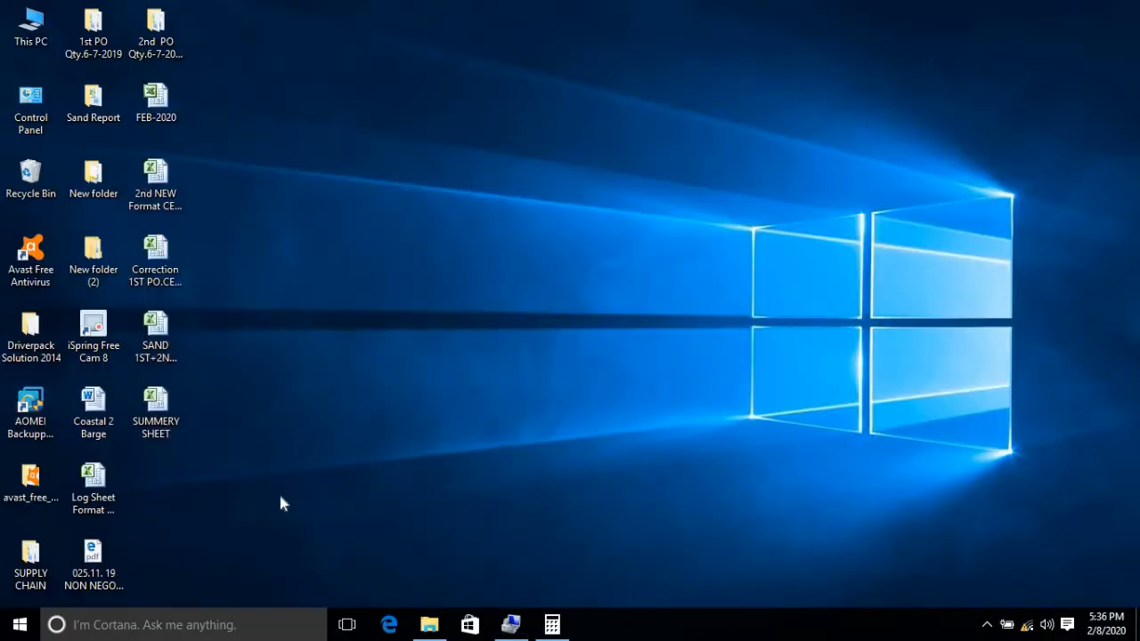
pyautogui.doubleClick(30, 27)
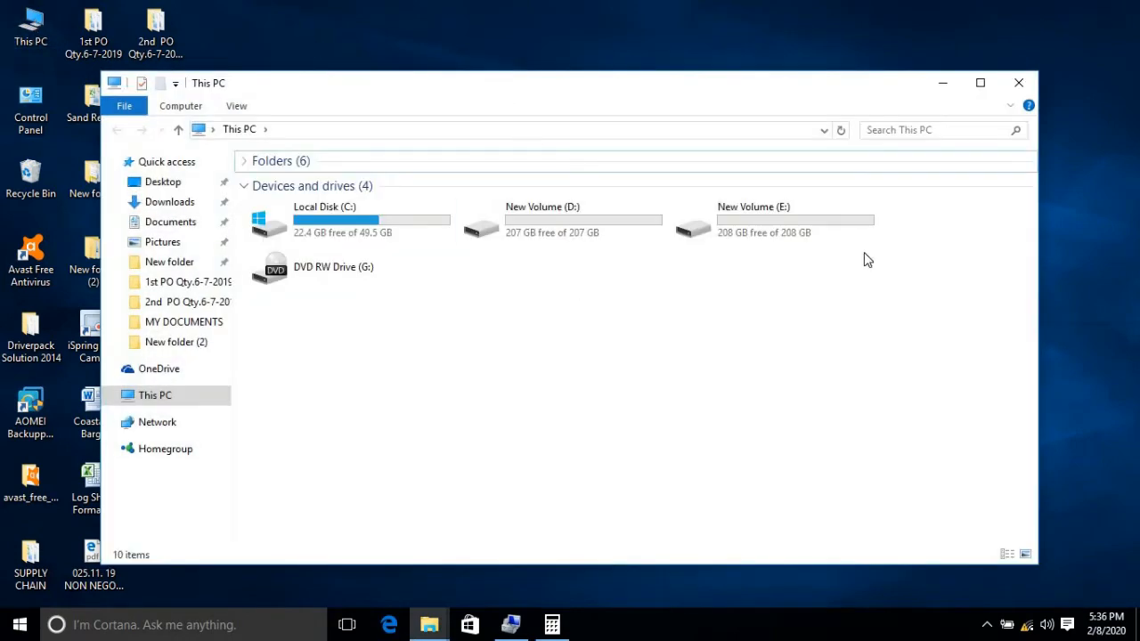
pyautogui.click(1018, 83)
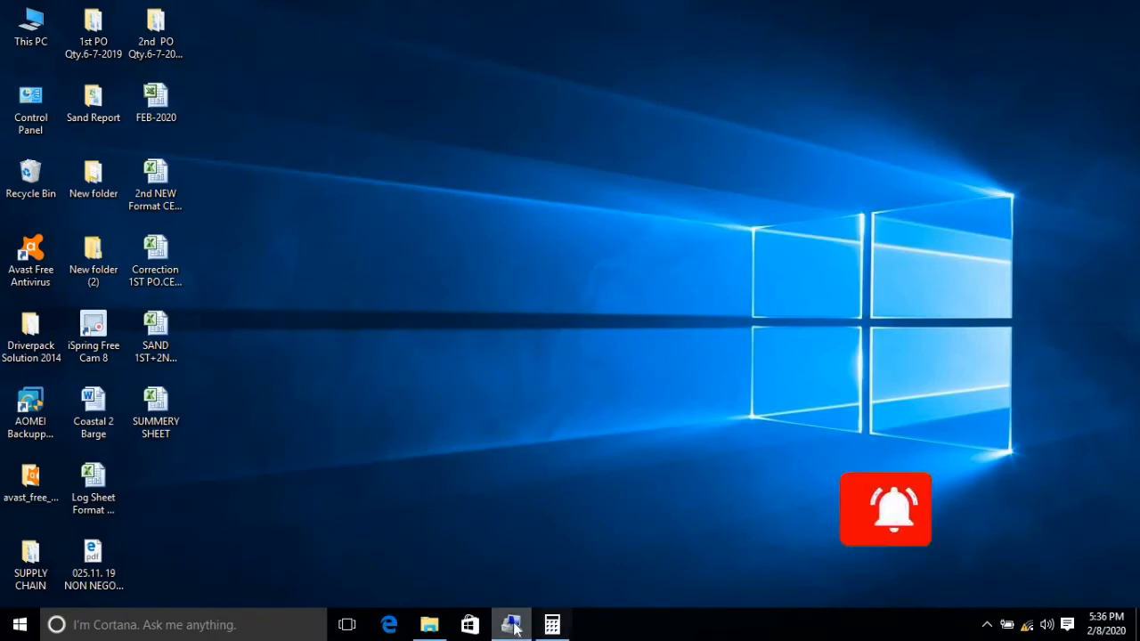
# Return to Computer Management and delete New Volume (D:) from Disk 0.
pyautogui.click(563, 578)
pyautogui.rightClick(706, 399)
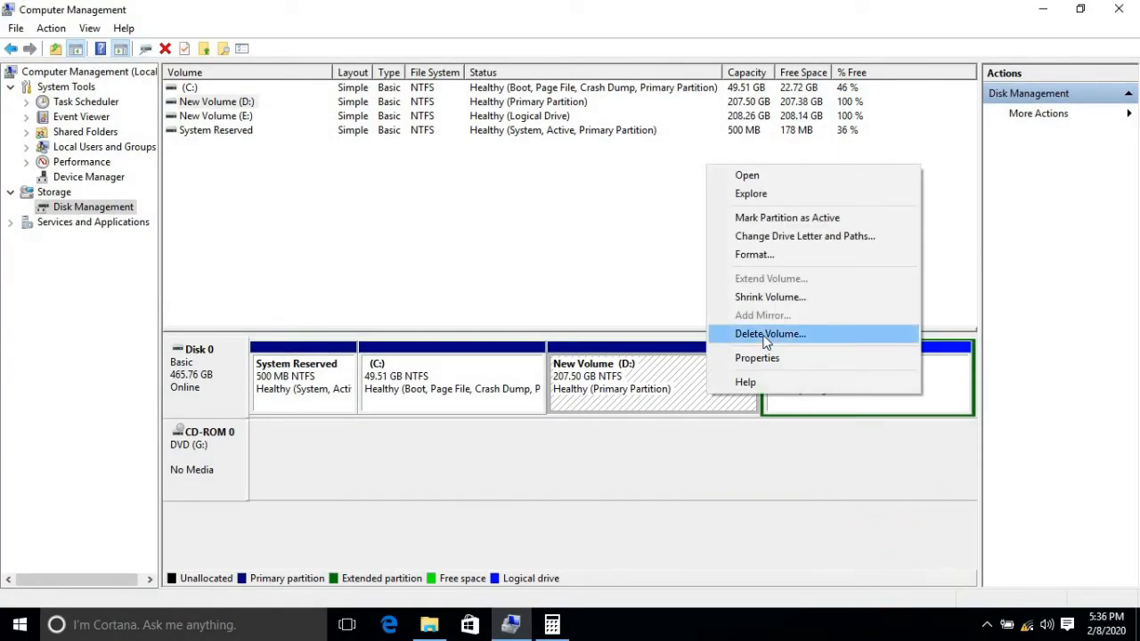
pyautogui.click(765, 335)
pyautogui.click(649, 375)
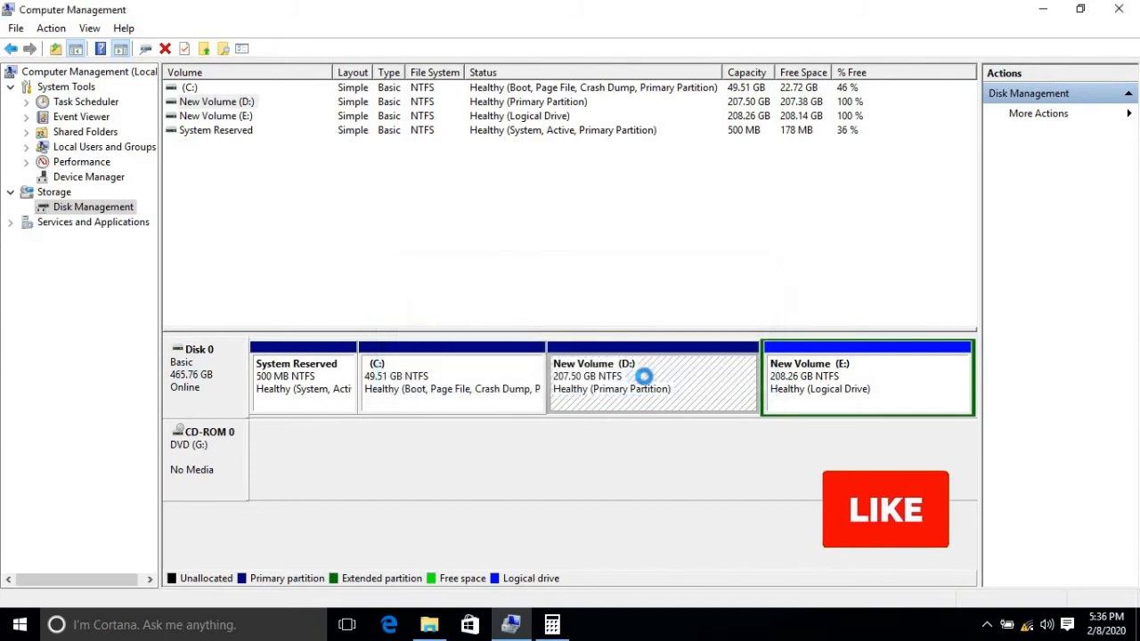
# Delete the logical drive New Volume (E:) from Disk 0.
pyautogui.rightClick(924, 365)
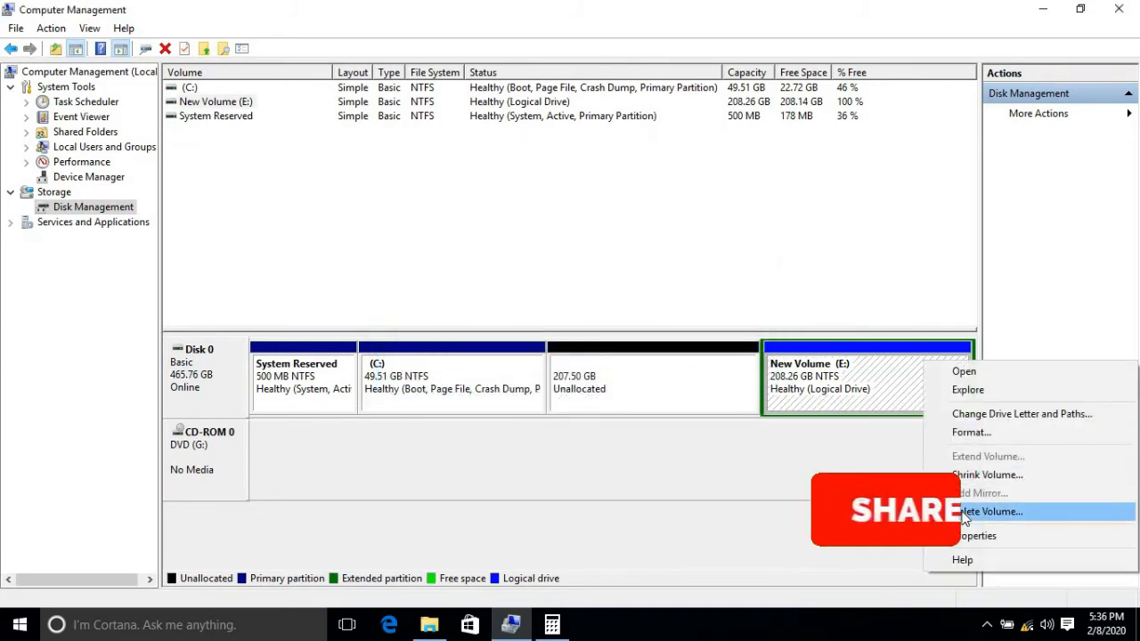
pyautogui.click(979, 511)
pyautogui.click(649, 375)
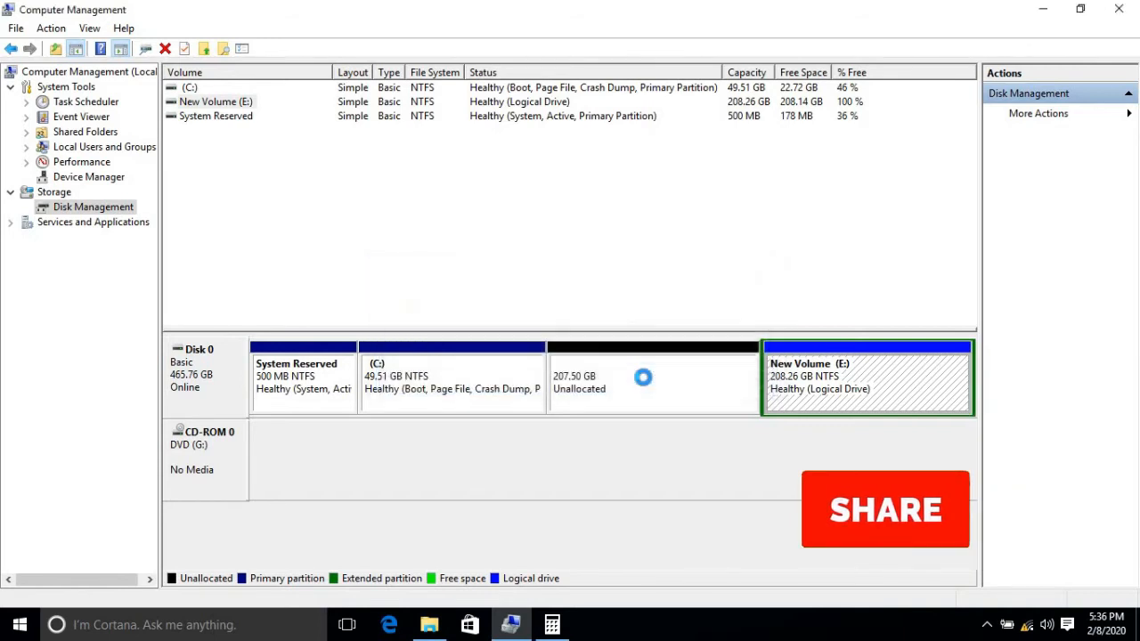
# Delete the extended partition left as free space on Disk 0.
pyautogui.rightClick(926, 376)
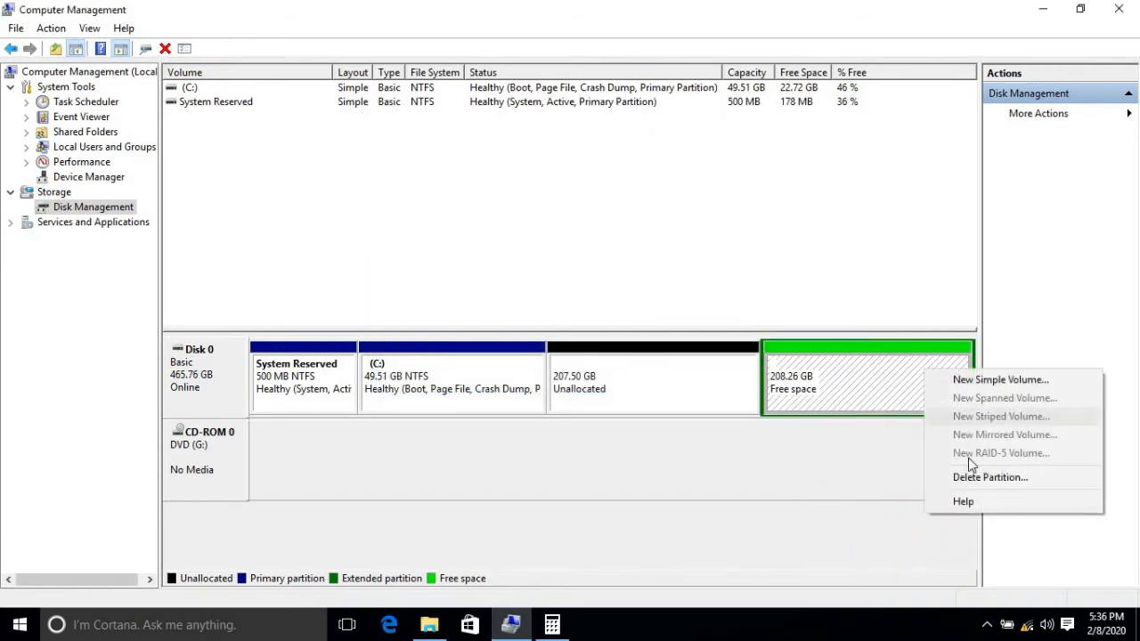
pyautogui.click(967, 479)
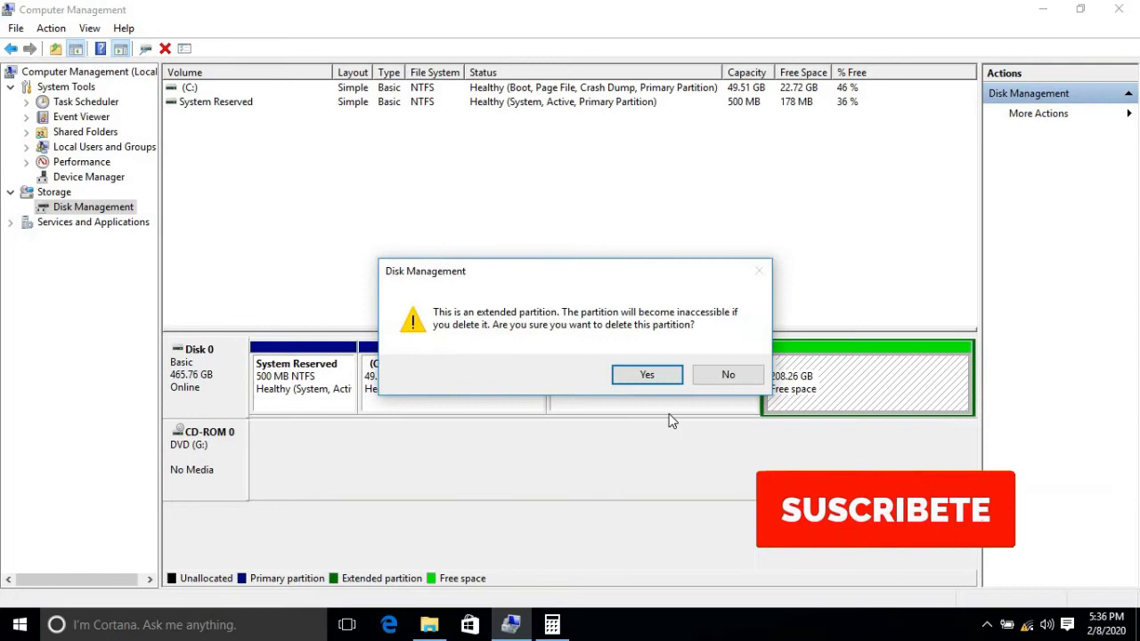
pyautogui.click(627, 377)
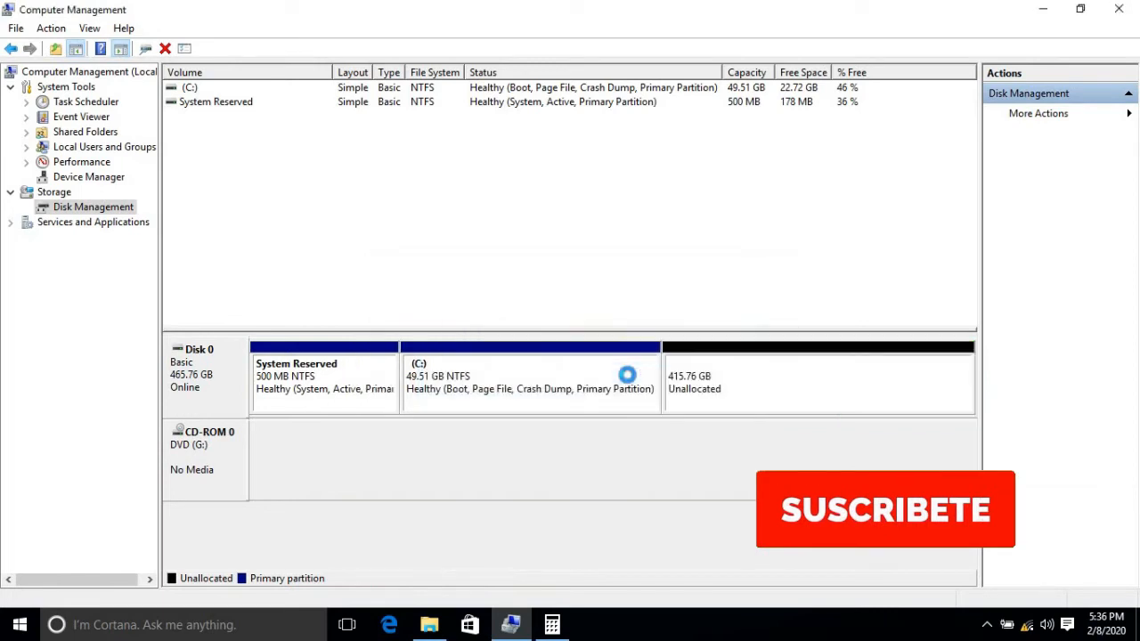
# Switch to Calculator and divide 415 by 3 to get a third of the unallocated gigabytes.
pyautogui.click(753, 381)
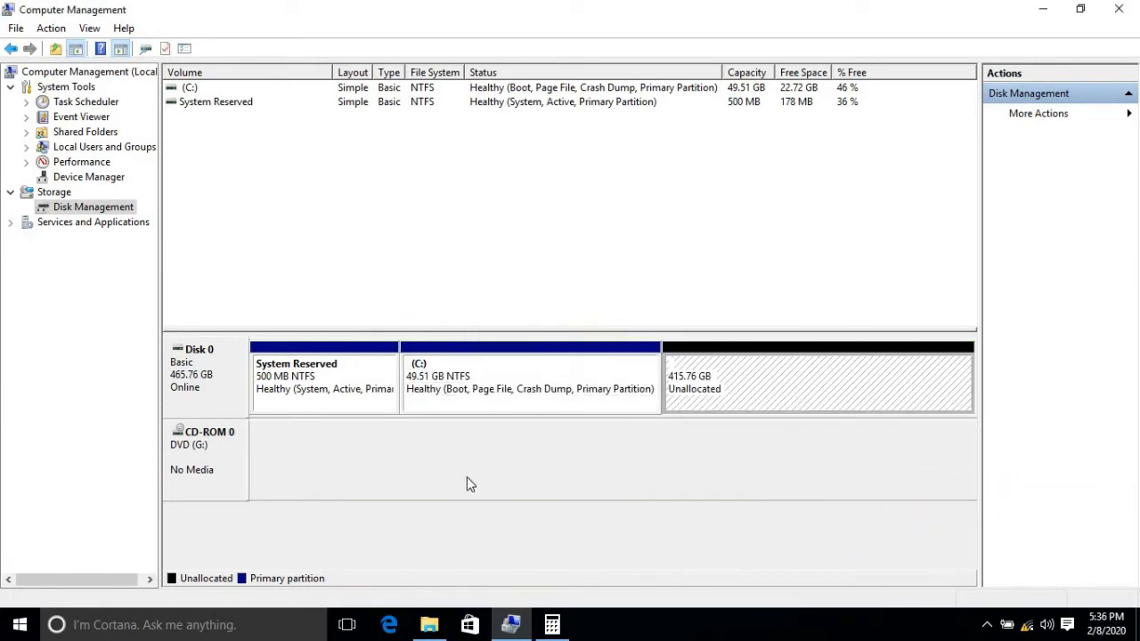
pyautogui.click(552, 628)
pyautogui.click(94, 427)
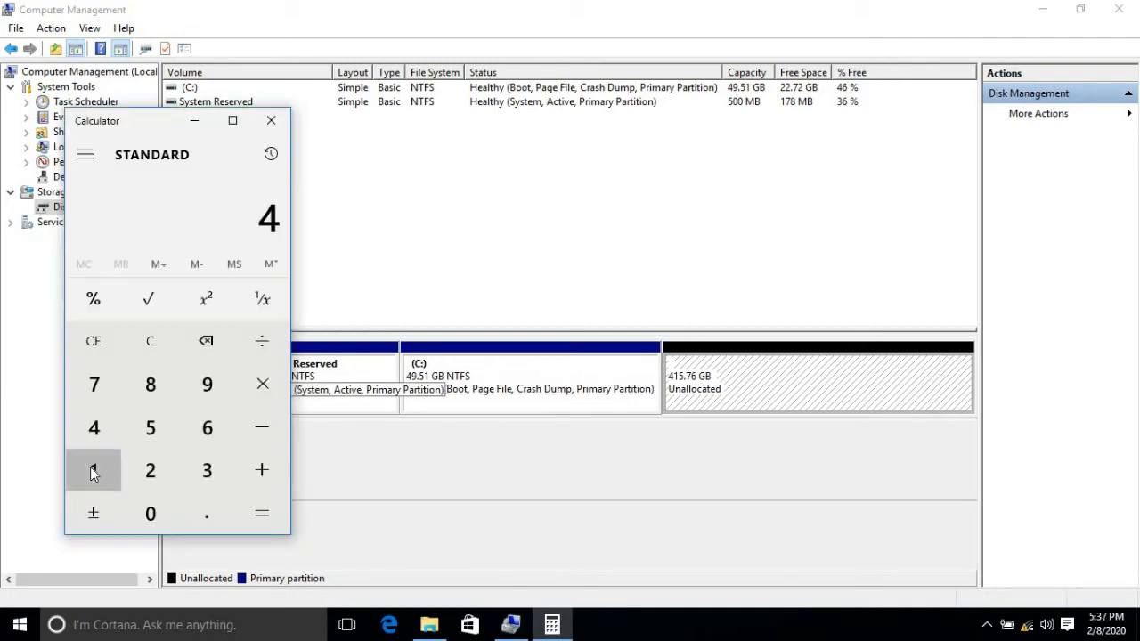
pyautogui.click(92, 469)
pyautogui.click(151, 427)
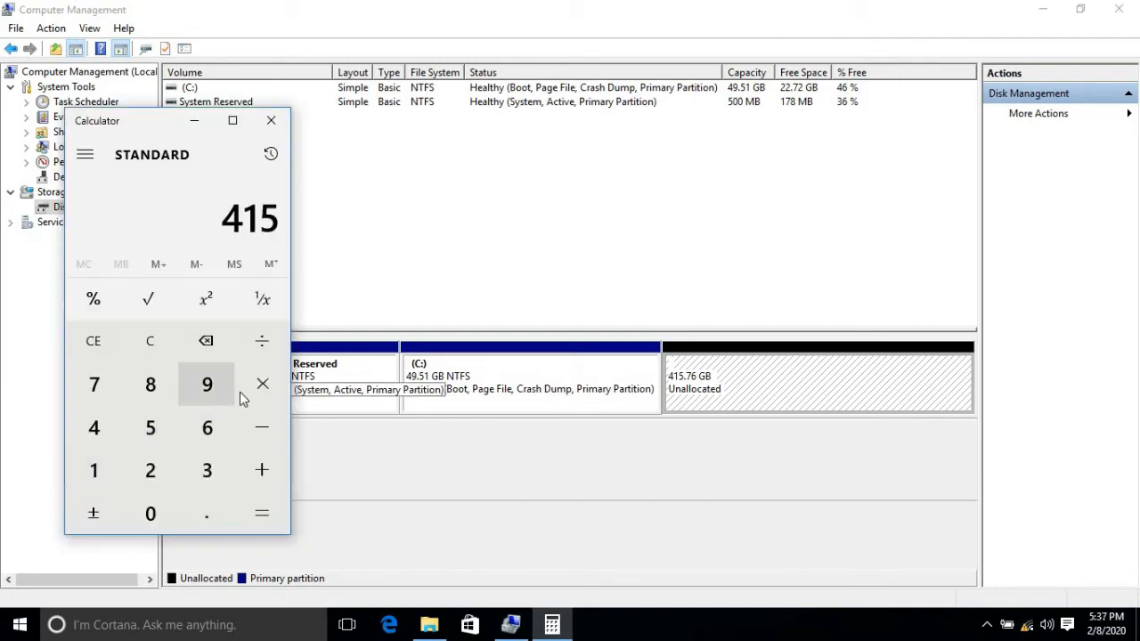
pyautogui.click(201, 477)
pyautogui.click(263, 513)
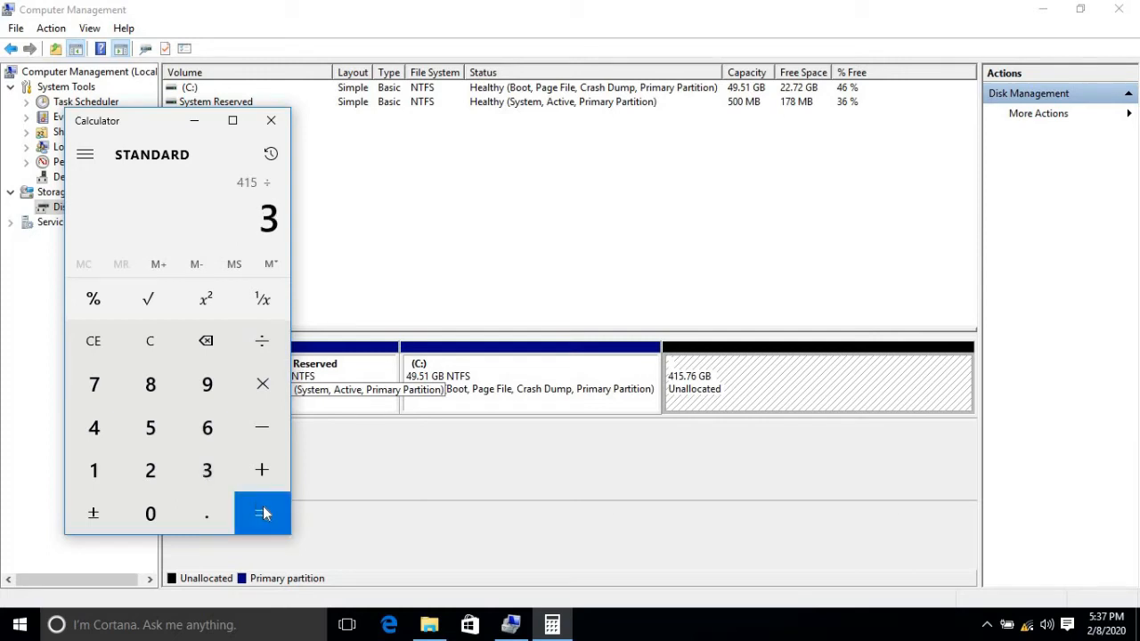
# Multiply the quotient by 1024 to convert the size of each third to megabytes.
pyautogui.click(259, 384)
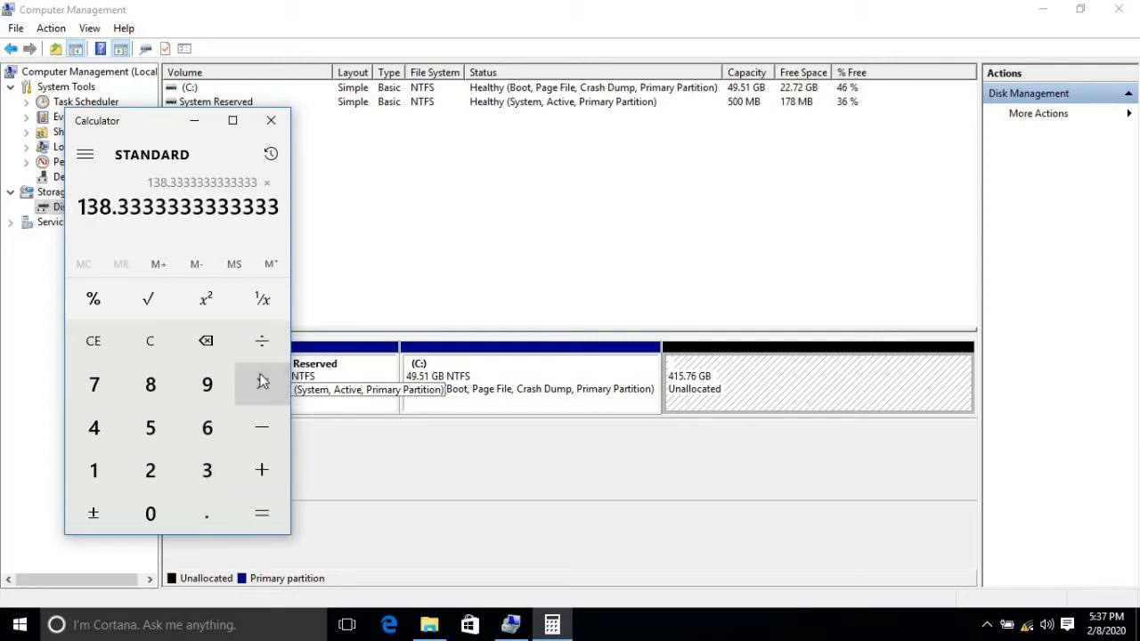
pyautogui.click(95, 479)
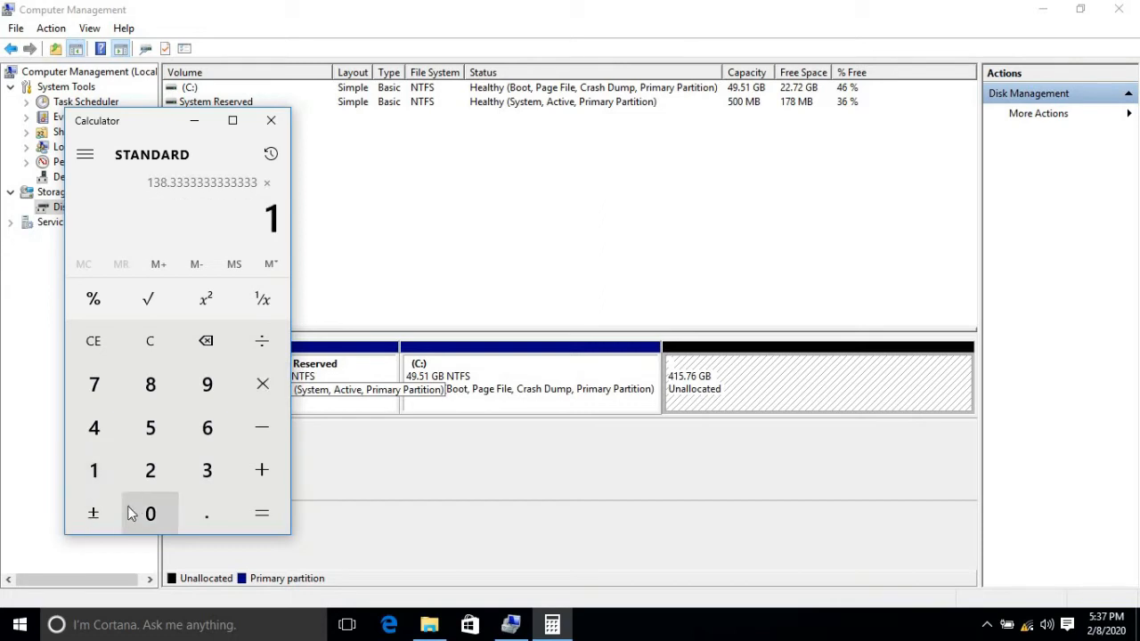
pyautogui.click(142, 515)
pyautogui.click(145, 472)
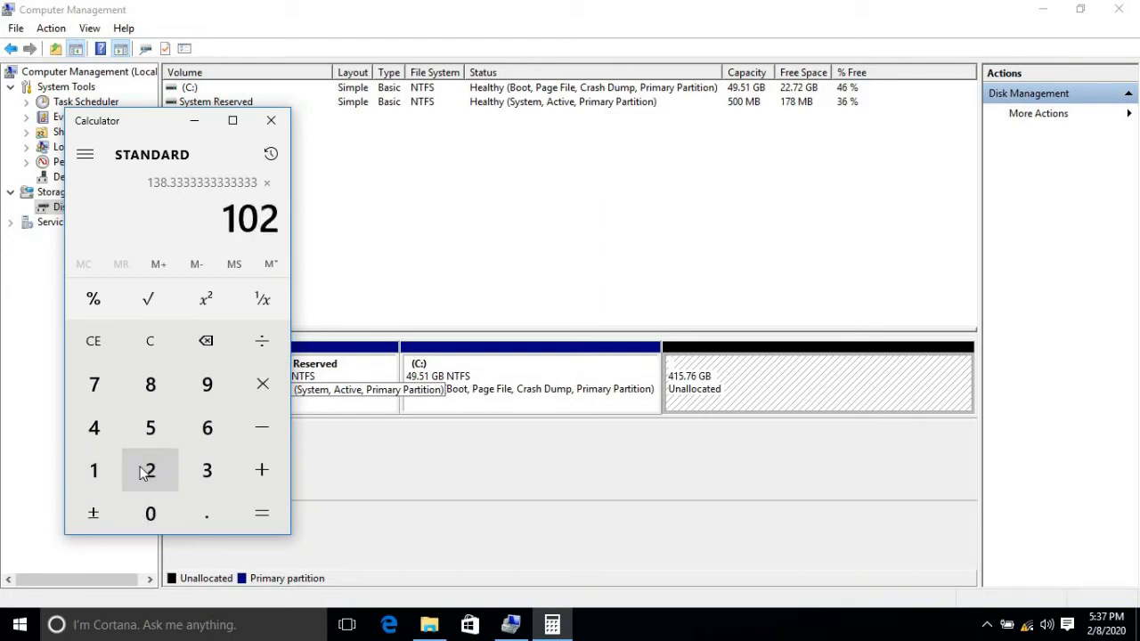
pyautogui.click(102, 437)
pyautogui.click(258, 515)
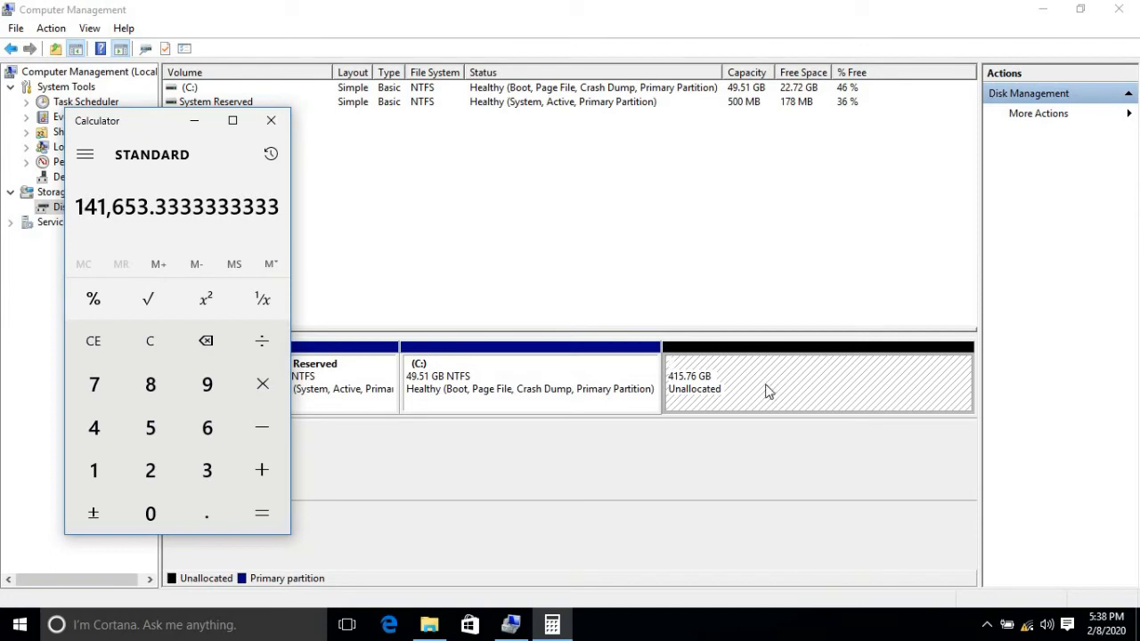
# Start a new simple volume in Disk 0's unallocated space with a size of 141653 MB.
pyautogui.click(828, 387)
pyautogui.rightClick(827, 384)
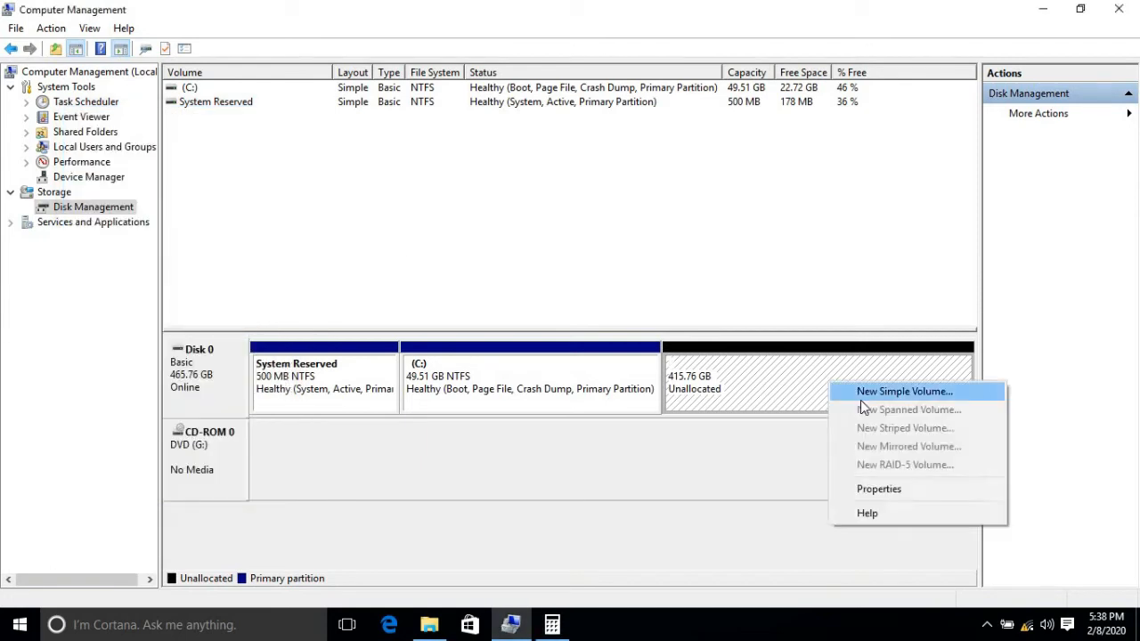
pyautogui.click(866, 399)
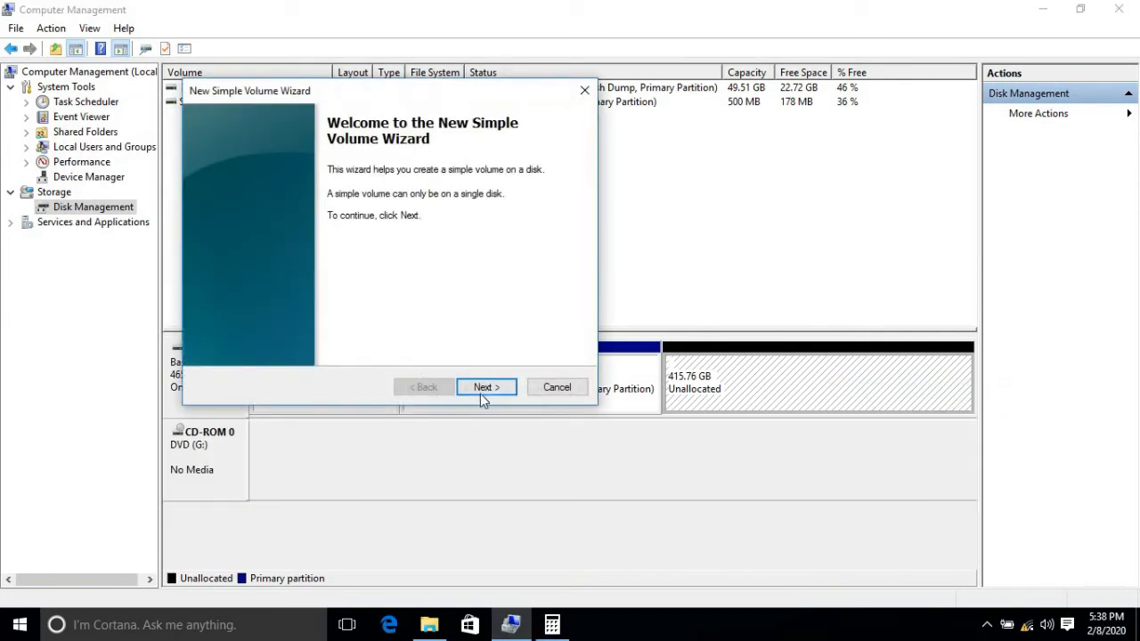
pyautogui.click(482, 388)
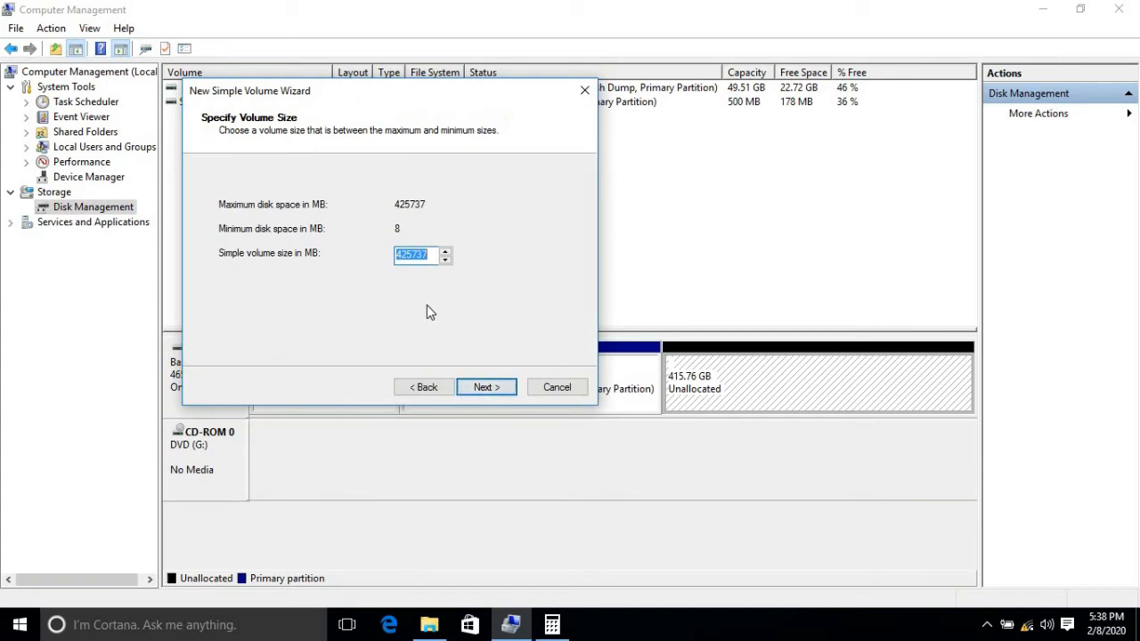
pyautogui.write('1416')
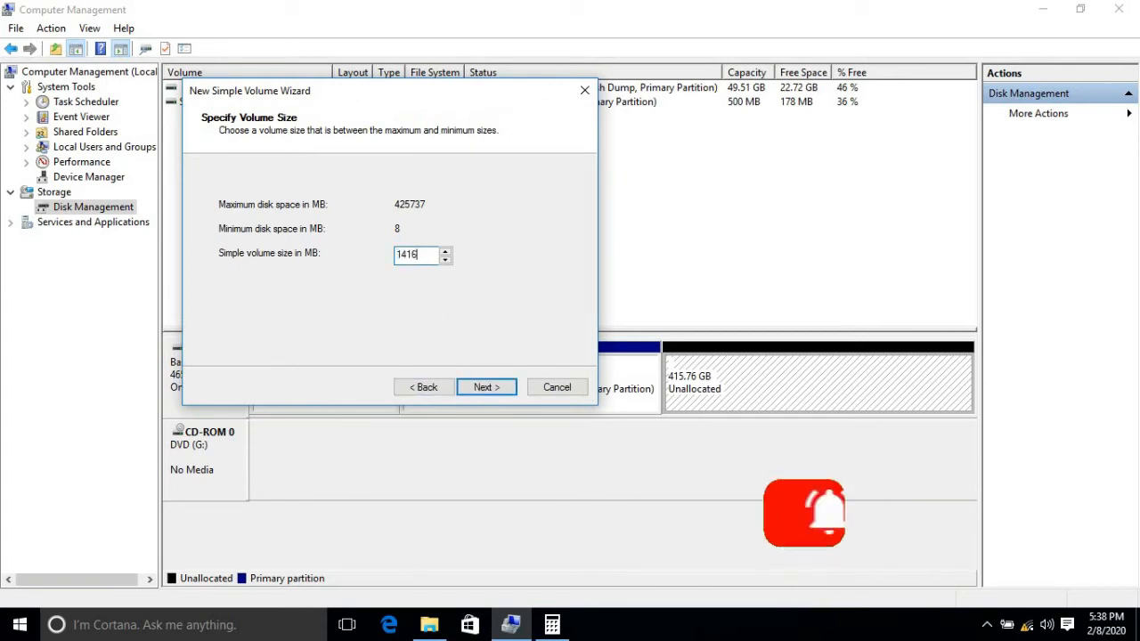
pyautogui.write('53')
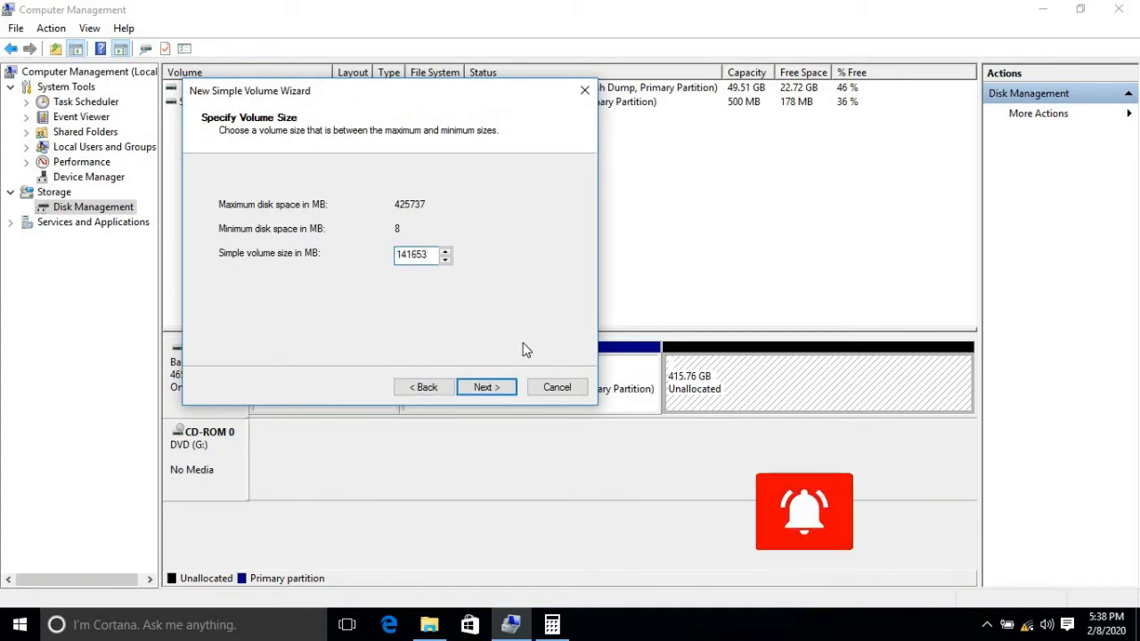
# Create the volume with drive letter D, NTFS and quick format, and bring Calculator back over Disk Management.
pyautogui.click(488, 388)
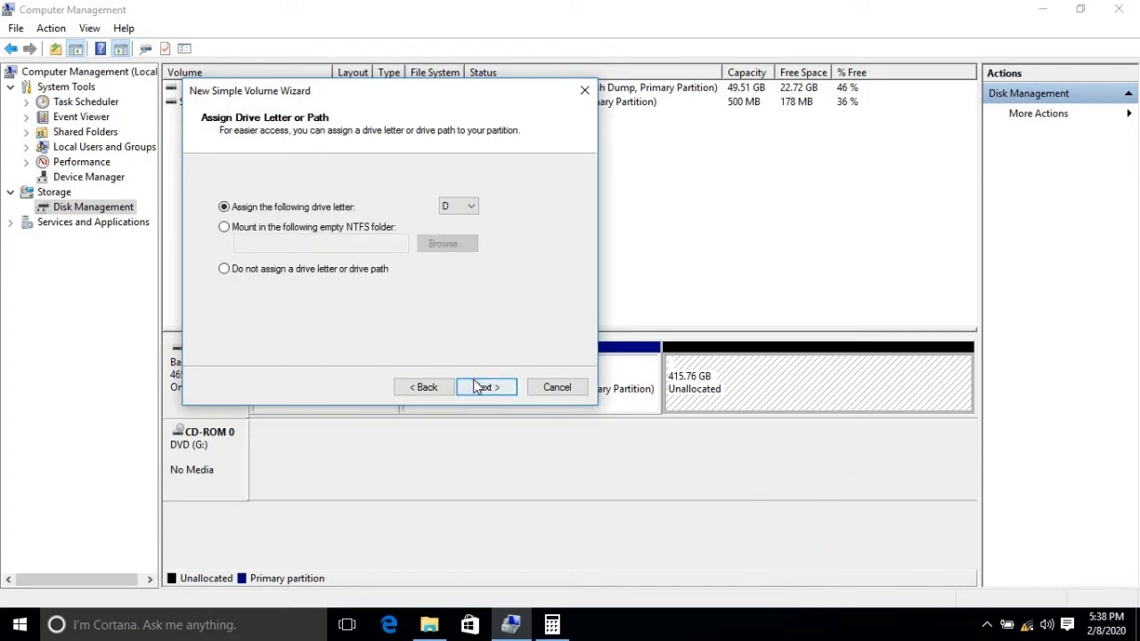
pyautogui.click(479, 387)
pyautogui.click(486, 387)
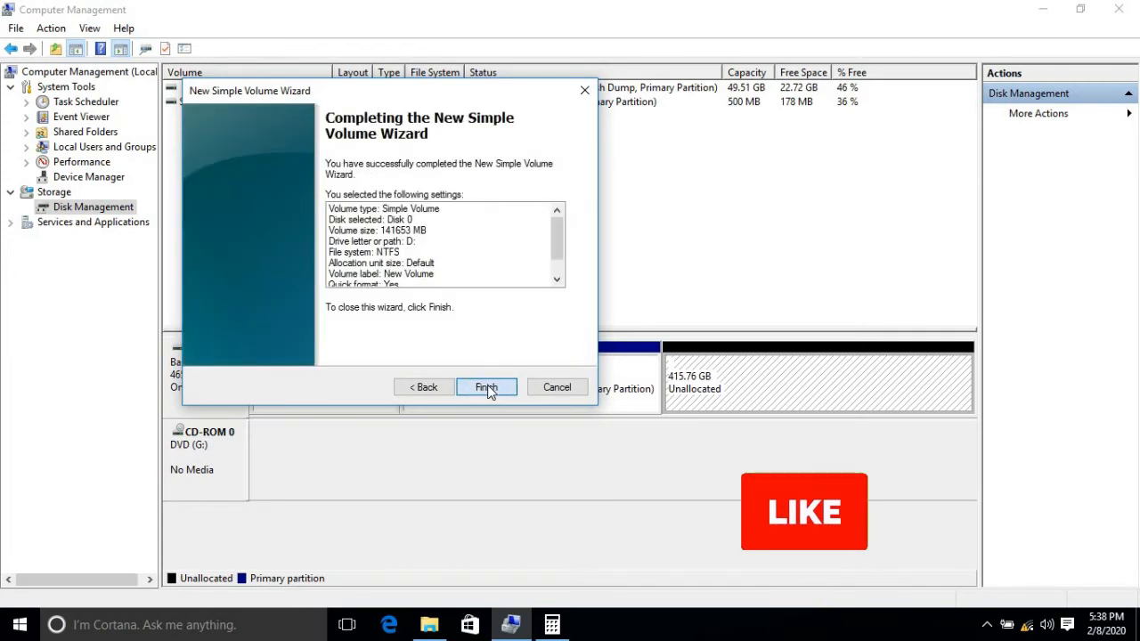
pyautogui.click(486, 386)
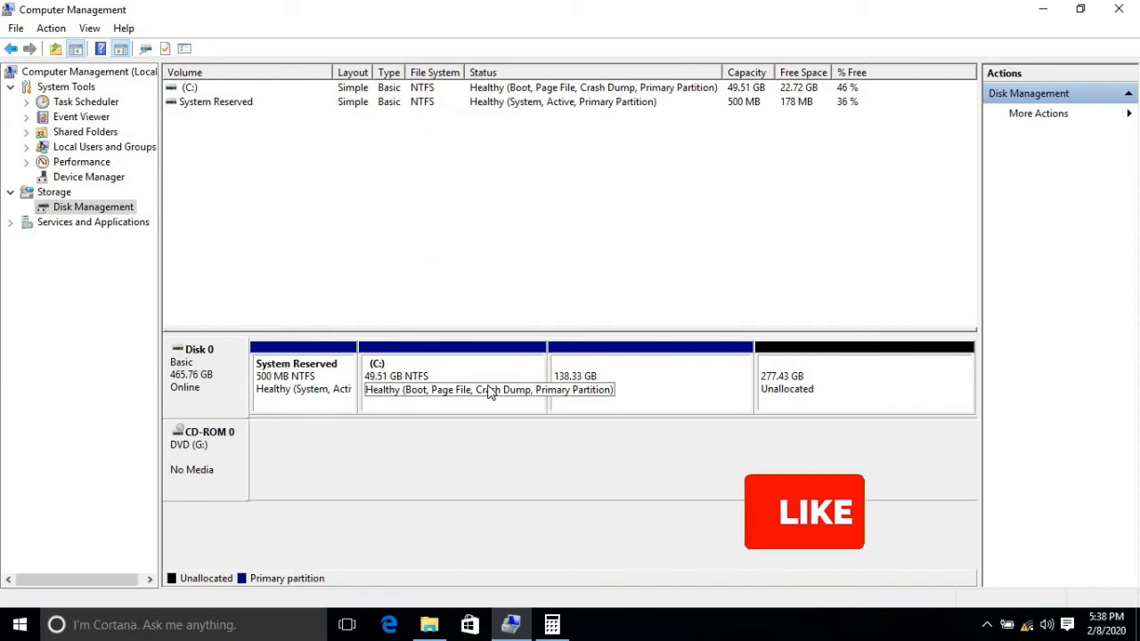
pyautogui.click(552, 625)
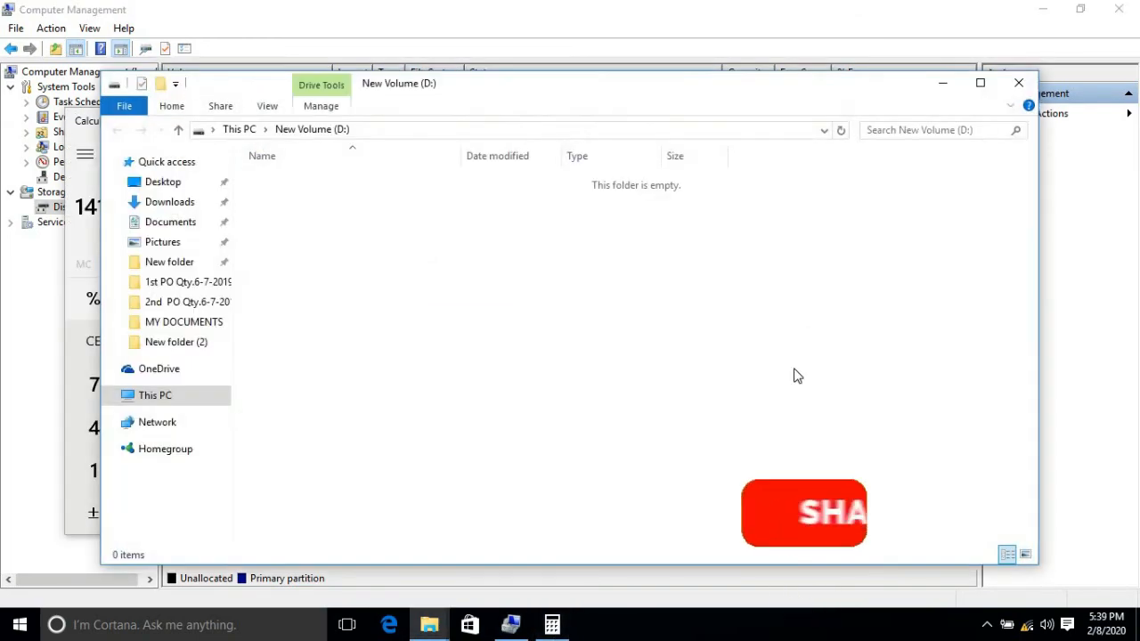
pyautogui.click(1020, 83)
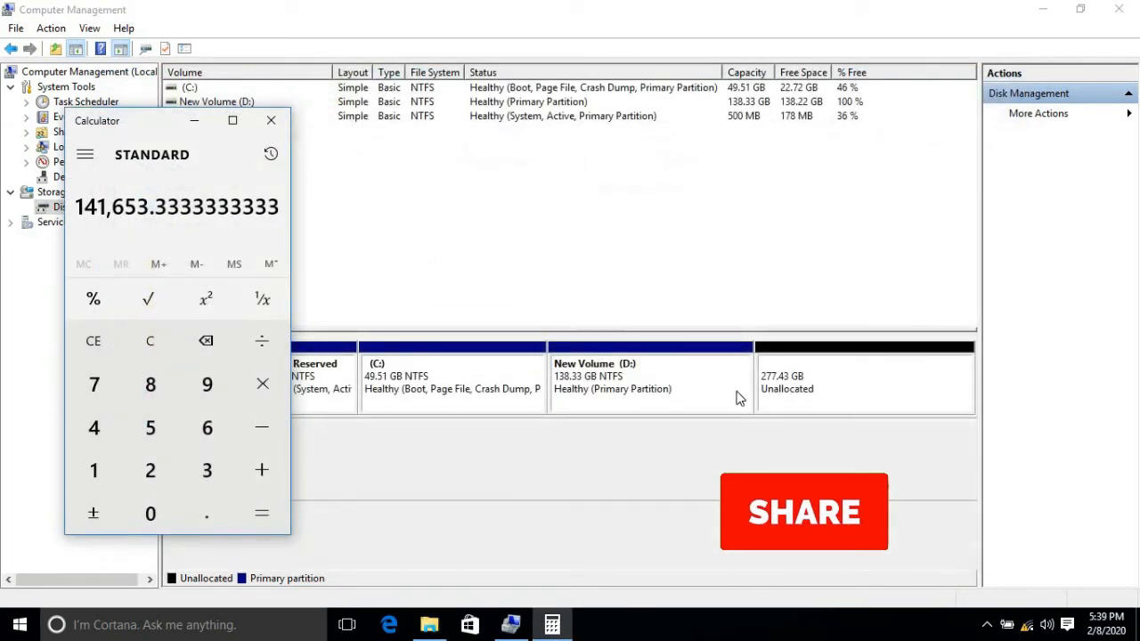
# Start another new simple volume in Disk 0's remaining unallocated space with a size of 141653 MB.
pyautogui.click(844, 358)
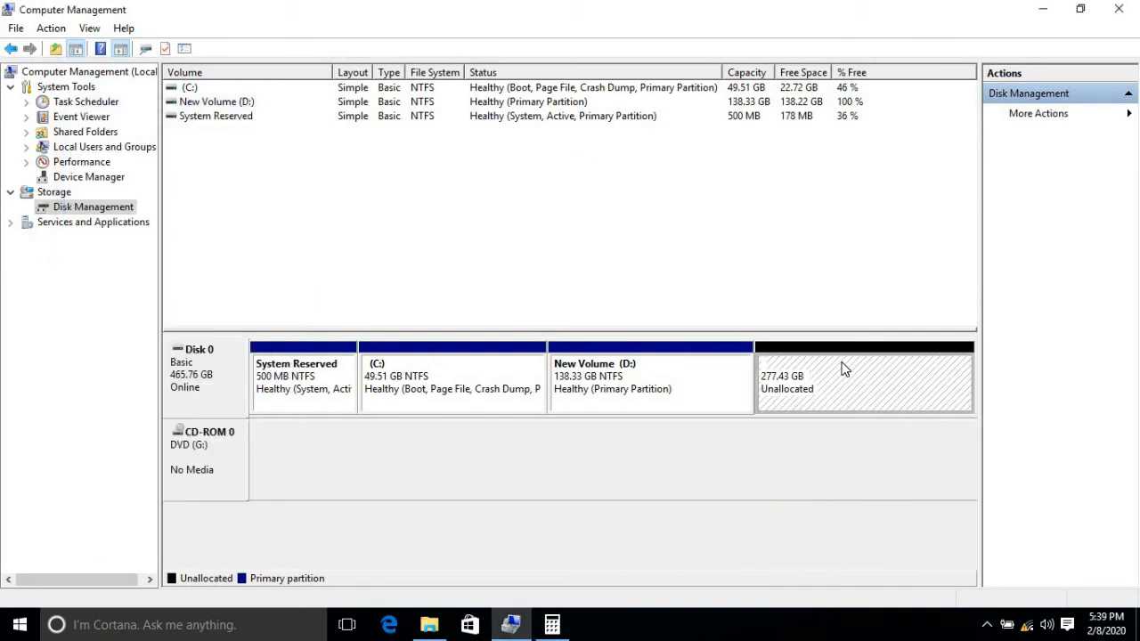
pyautogui.rightClick(843, 365)
pyautogui.click(875, 379)
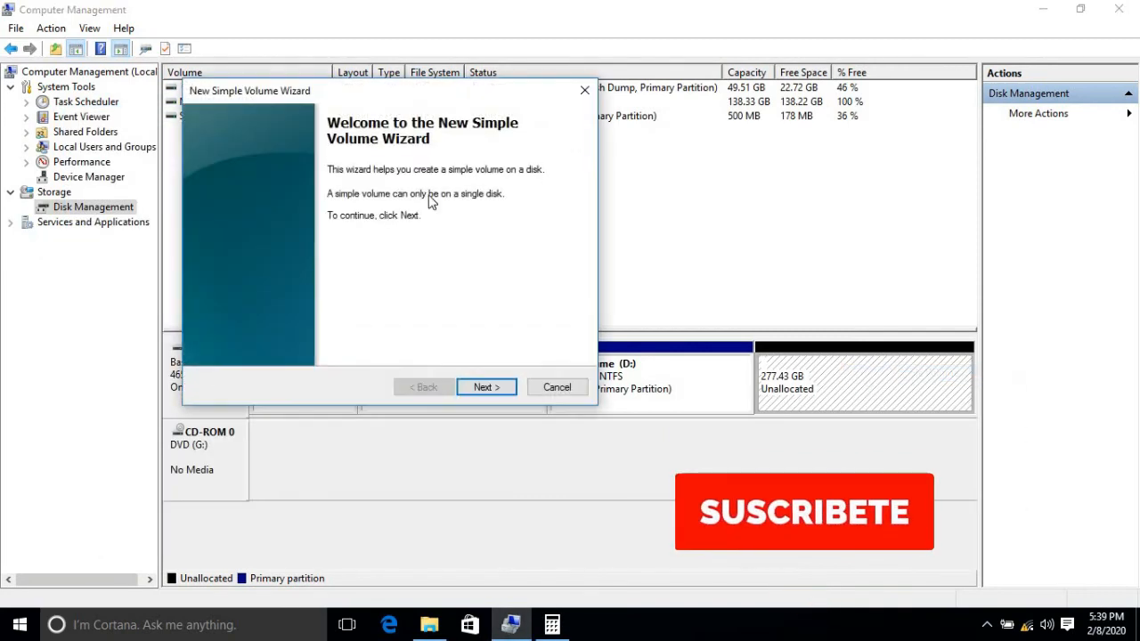
pyautogui.click(487, 388)
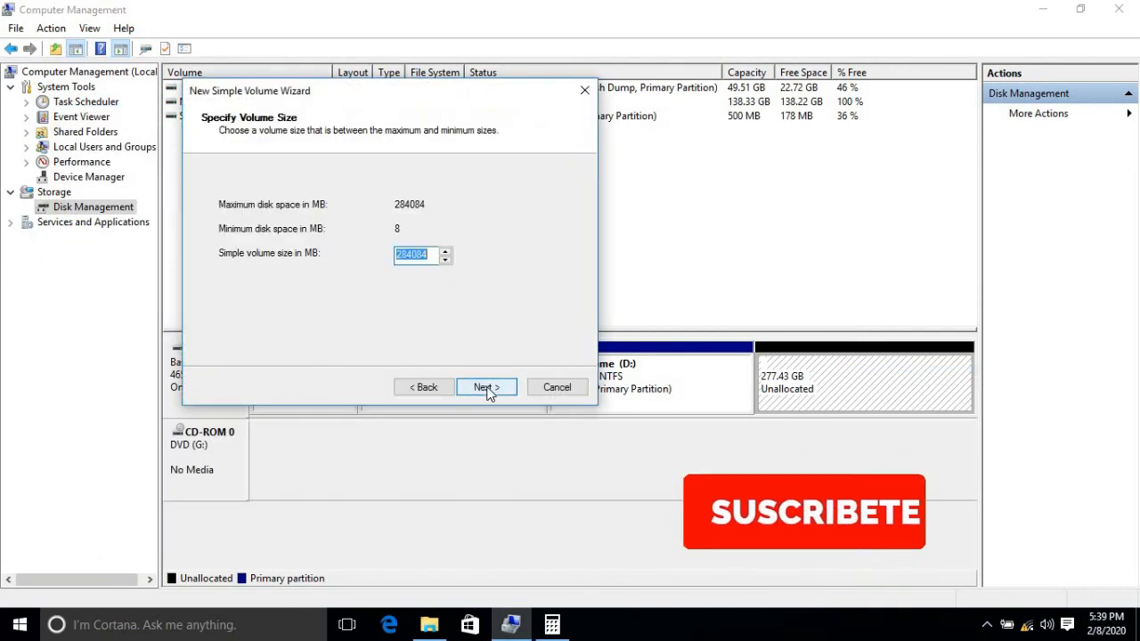
pyautogui.write('141653')
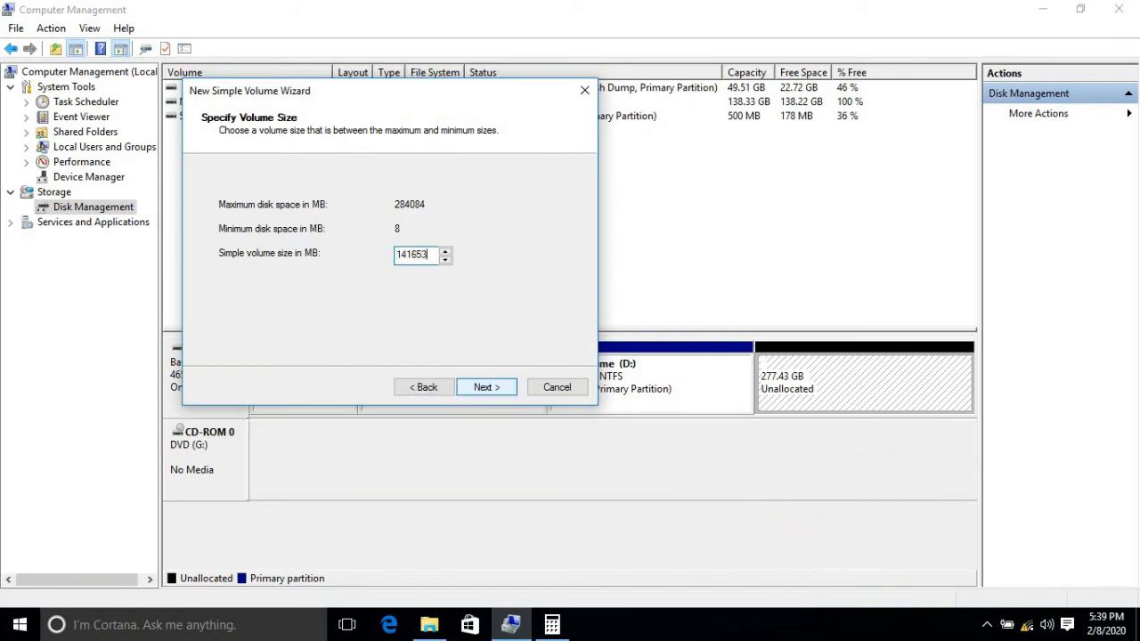
# Create the volume with drive letter E, NTFS and quick format, and close the folder window of the new drive.
pyautogui.click(483, 387)
pyautogui.click(483, 388)
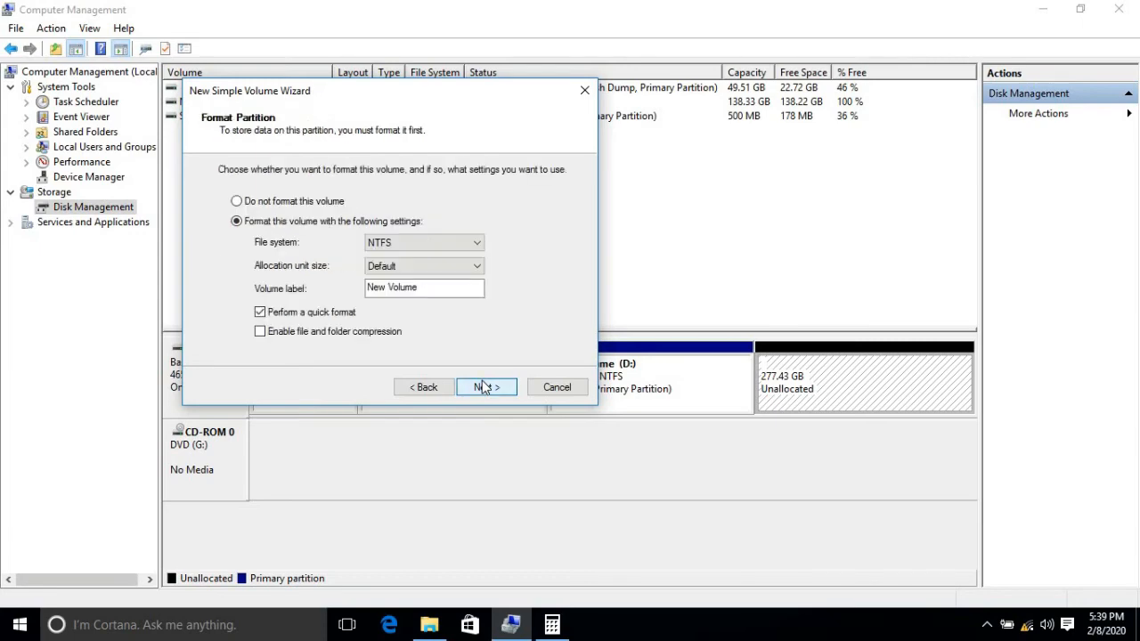
pyautogui.click(483, 388)
pyautogui.click(482, 387)
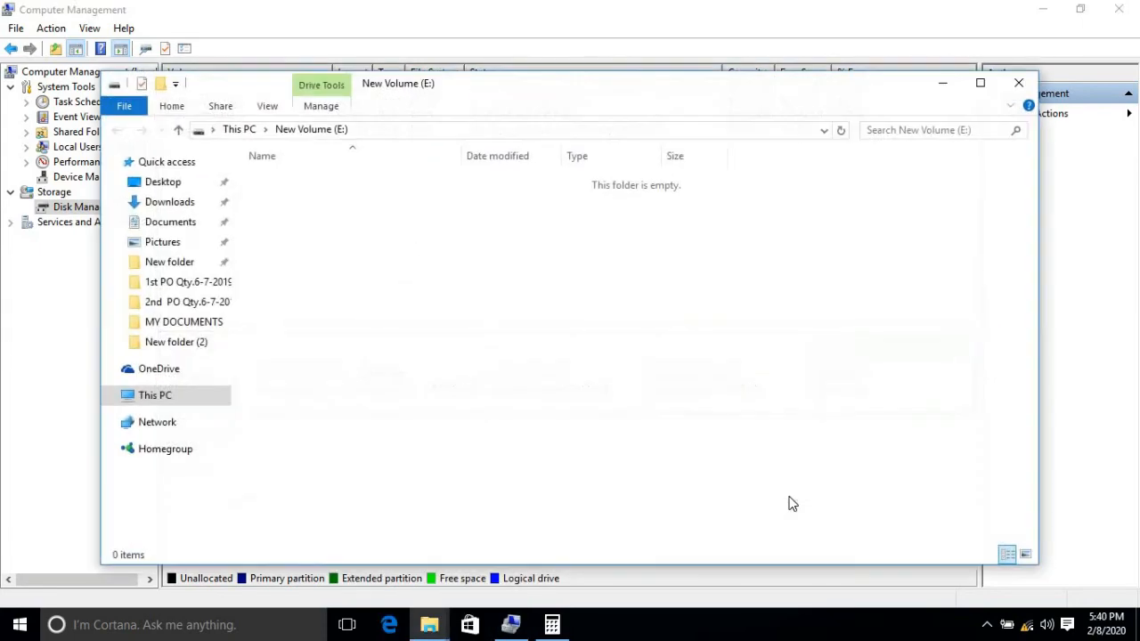
pyautogui.click(1018, 83)
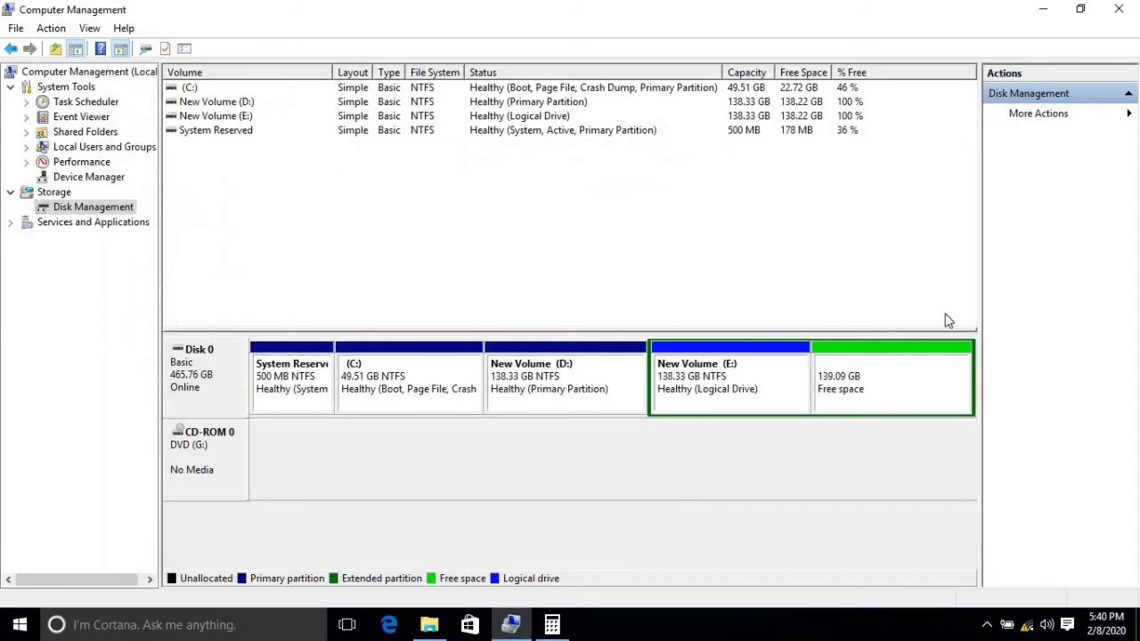
# Create a simple volume from all of Disk 0's remaining free space with drive letter F, NTFS and quick format, and close its folder window.
pyautogui.rightClick(876, 364)
pyautogui.click(890, 374)
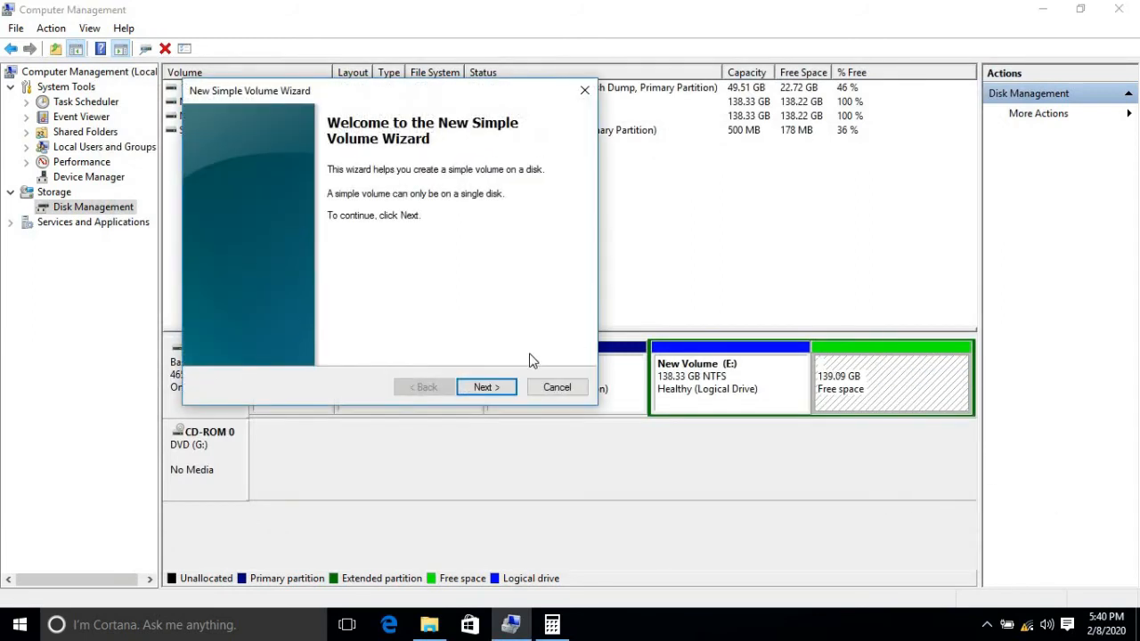
pyautogui.click(480, 385)
pyautogui.click(481, 385)
pyautogui.click(481, 385)
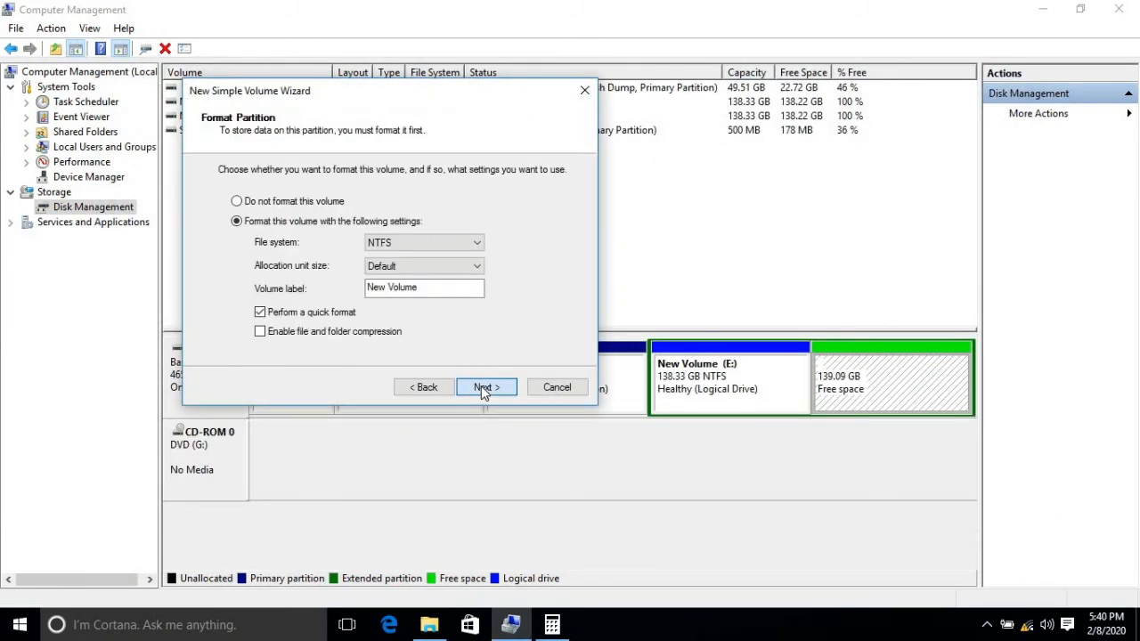
pyautogui.click(480, 386)
pyautogui.click(484, 390)
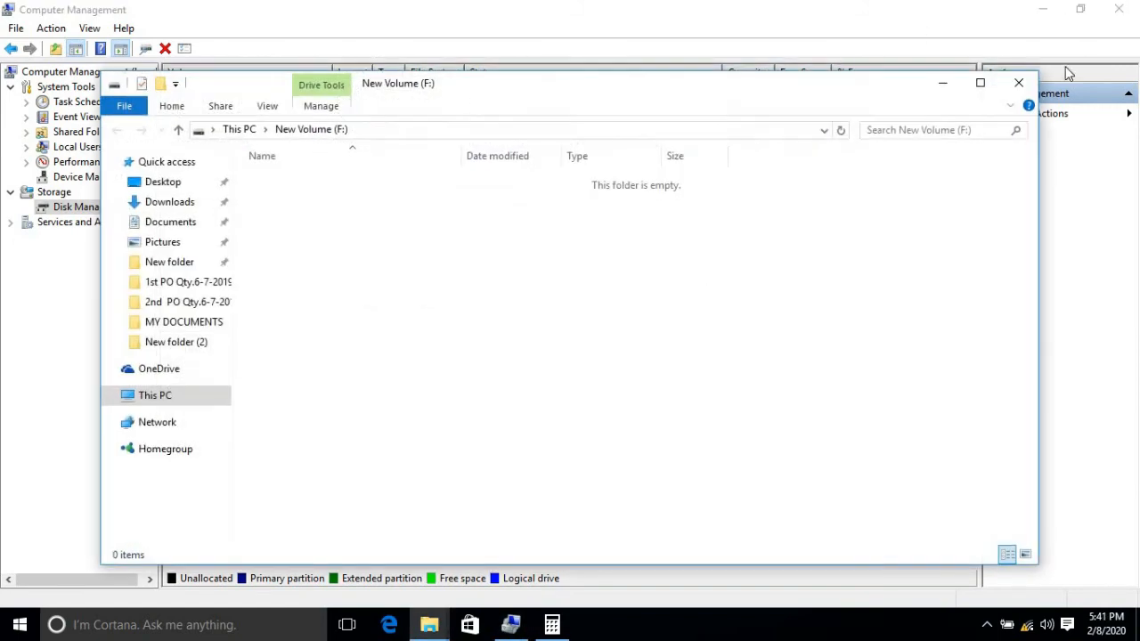
pyautogui.click(1018, 82)
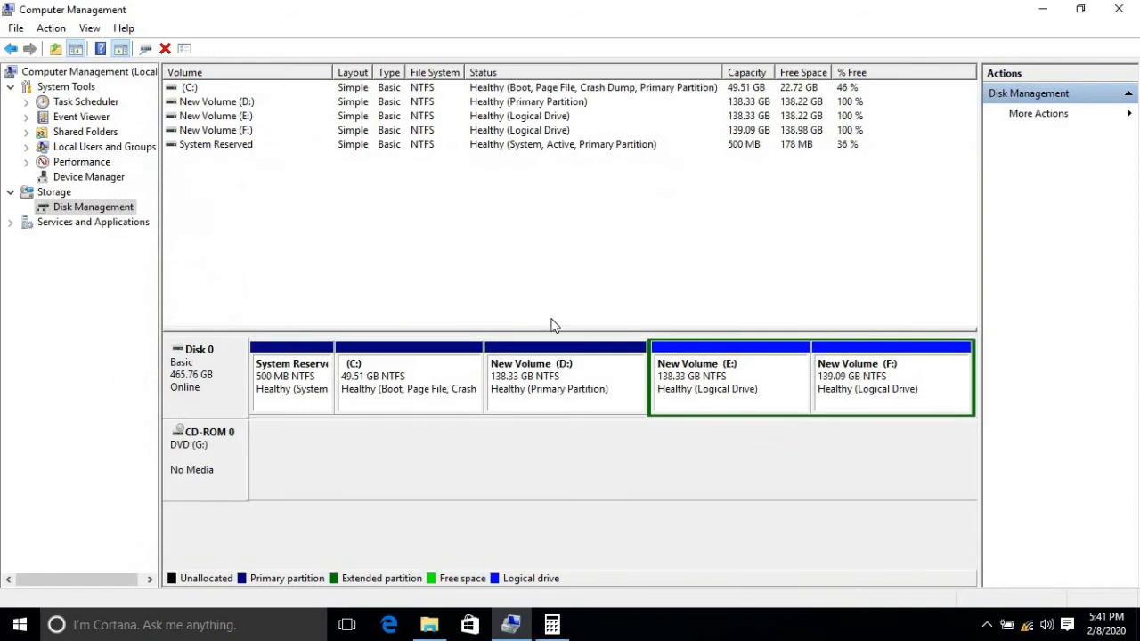
# Close Computer Management and examine the new volumes D, E and F in a maximized This PC window.
pyautogui.click(1118, 9)
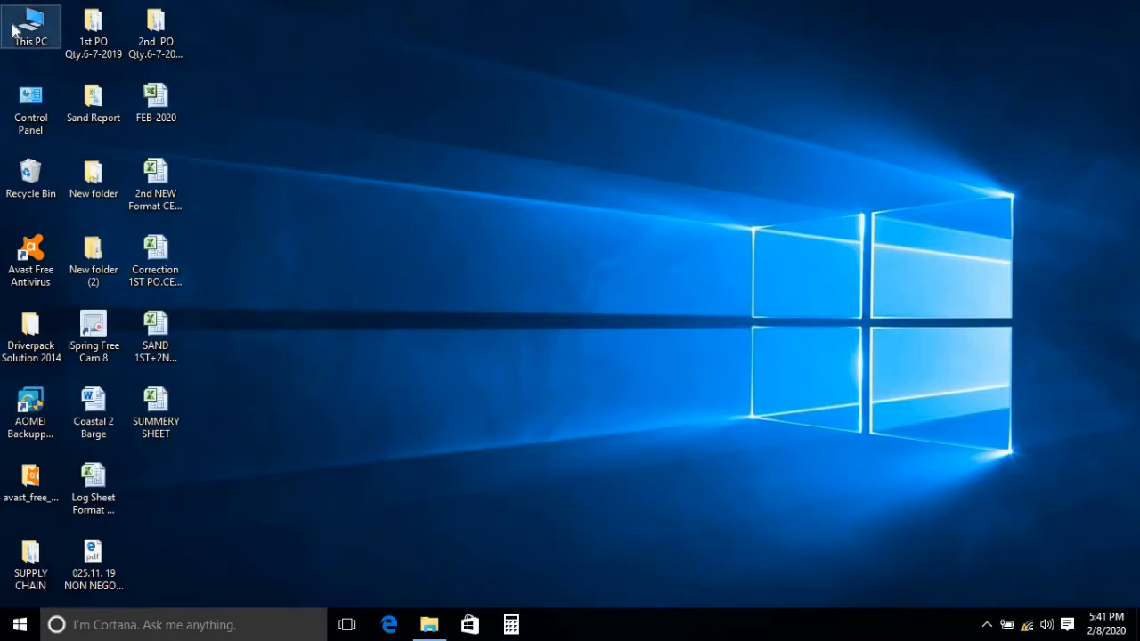
pyautogui.doubleClick(15, 30)
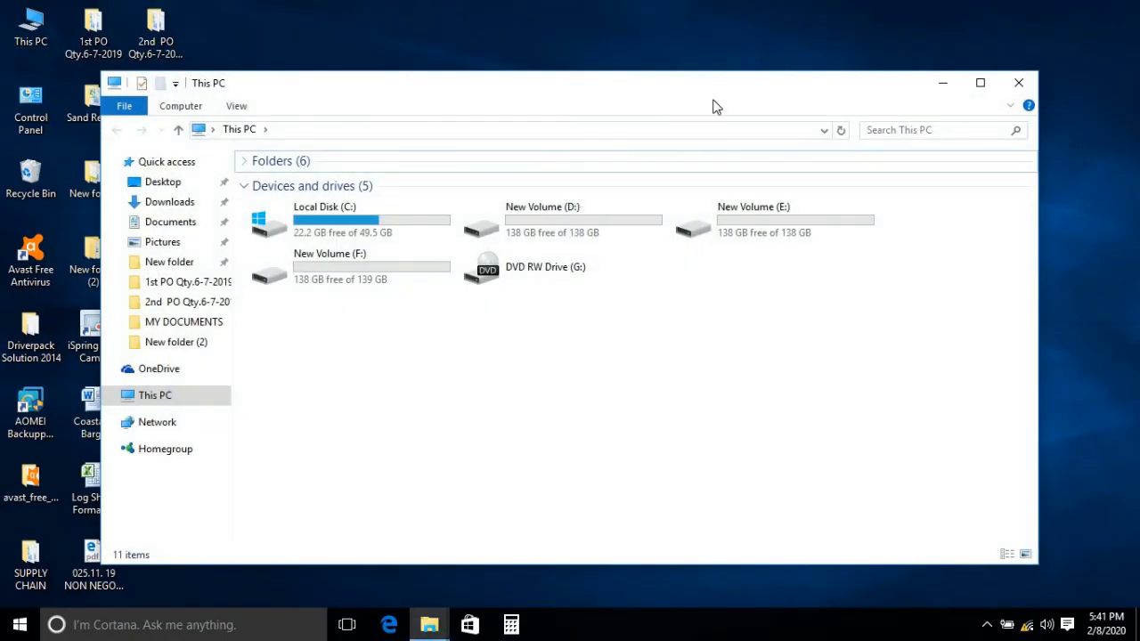
pyautogui.doubleClick(714, 81)
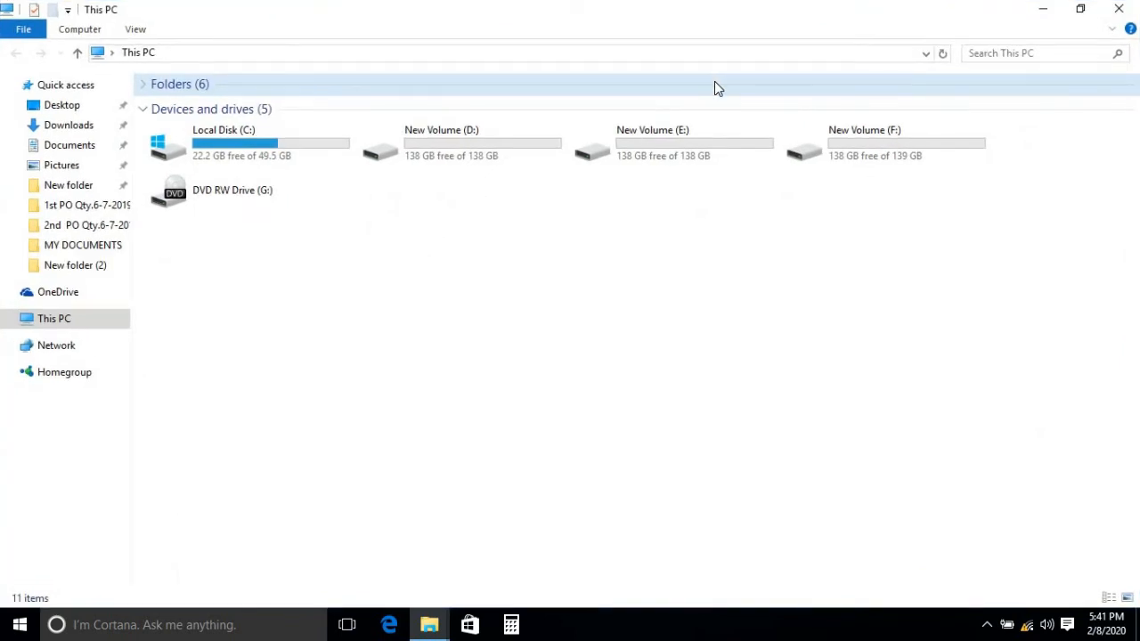
pyautogui.click(698, 108)
pyautogui.click(472, 205)
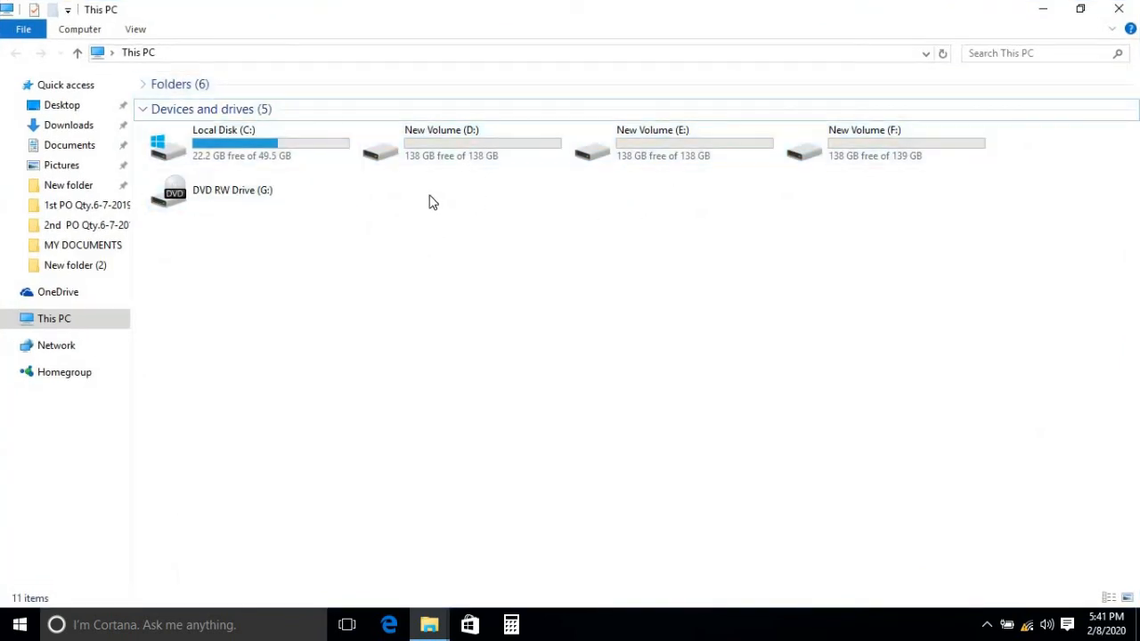
pyautogui.click(968, 165)
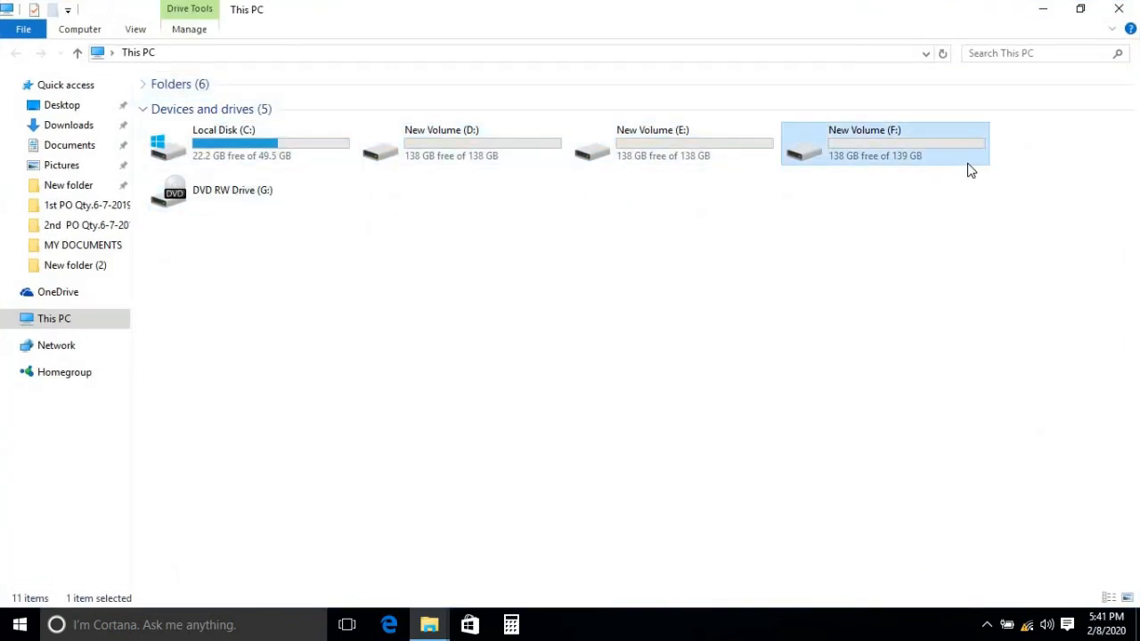
pyautogui.click(693, 165)
pyautogui.click(449, 143)
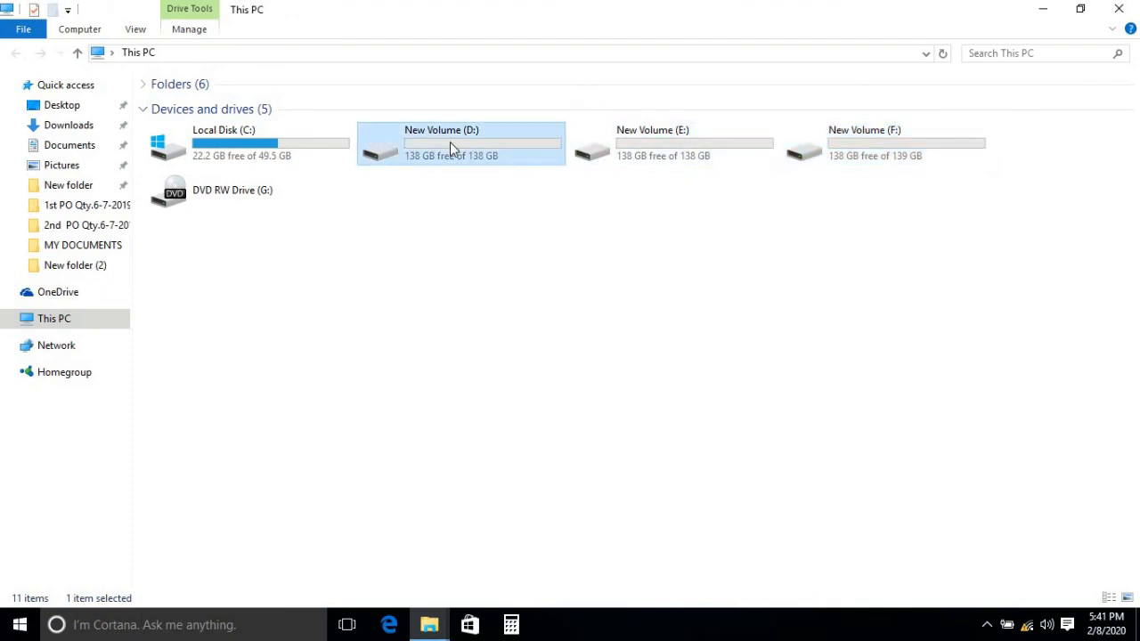
pyautogui.click(1118, 9)
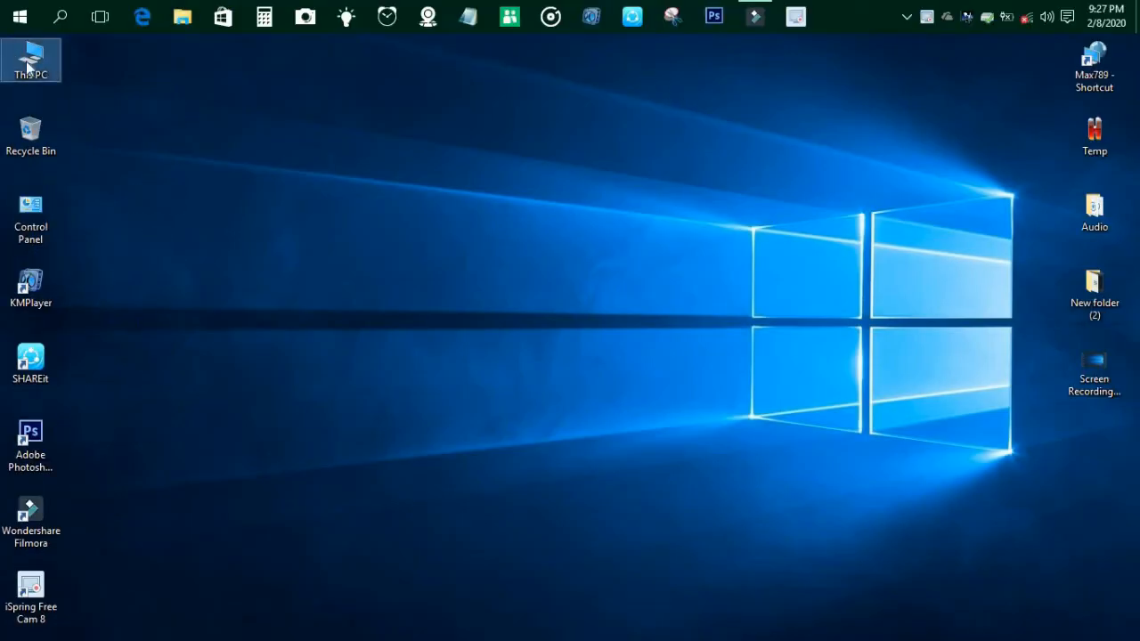
# Open Computer Management for This PC in a maximized window and show Disk Management.
pyautogui.rightClick(19, 55)
pyautogui.click(62, 107)
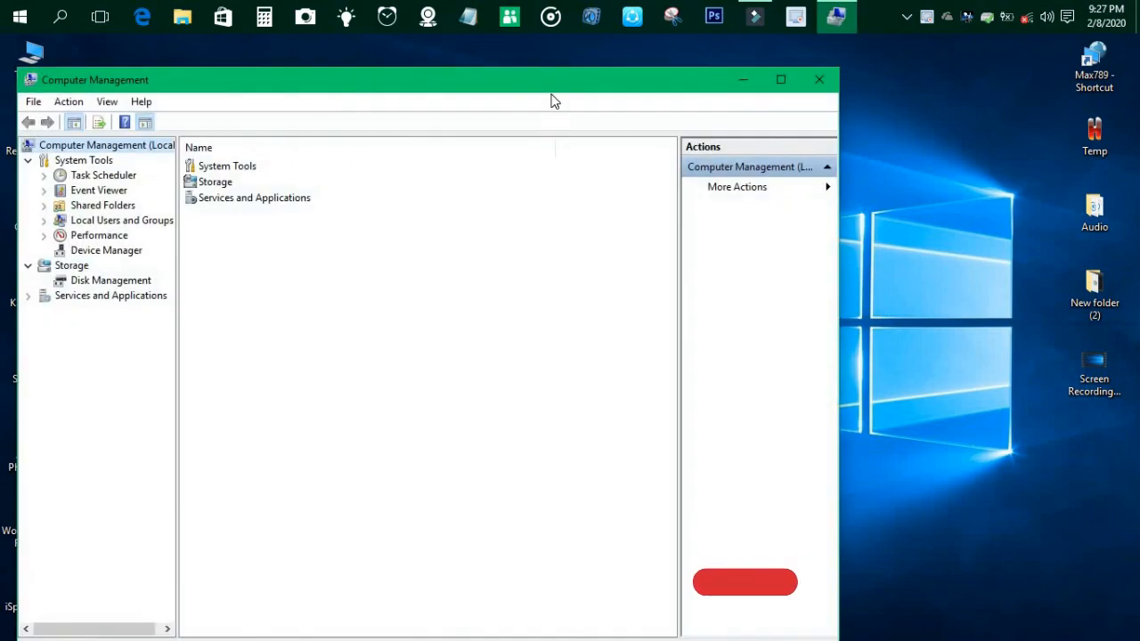
pyautogui.doubleClick(555, 78)
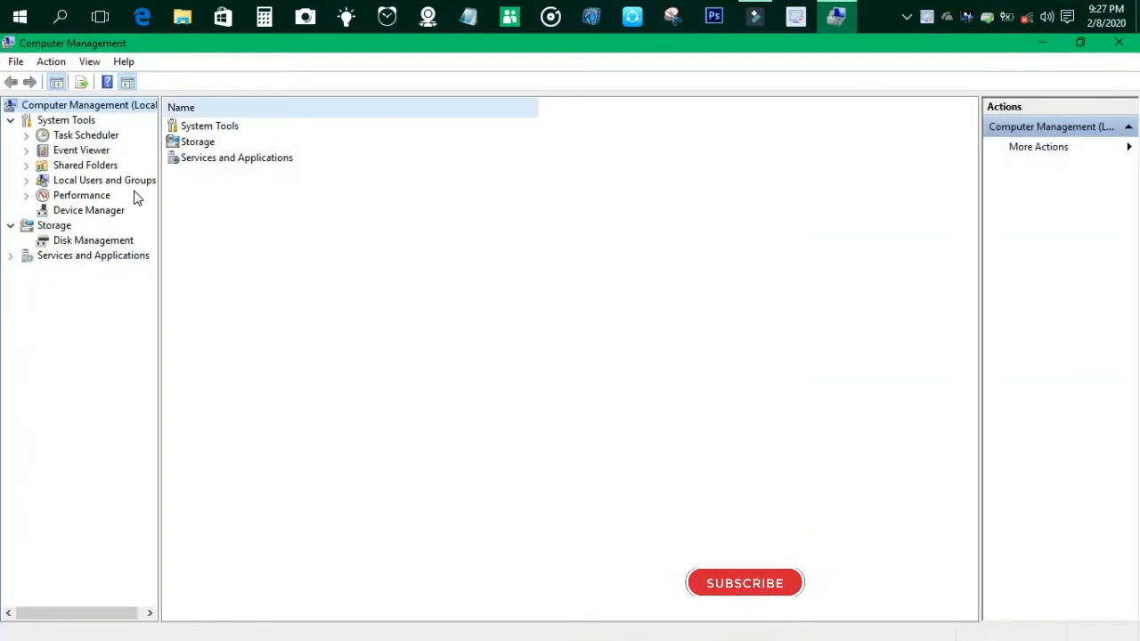
pyautogui.click(105, 242)
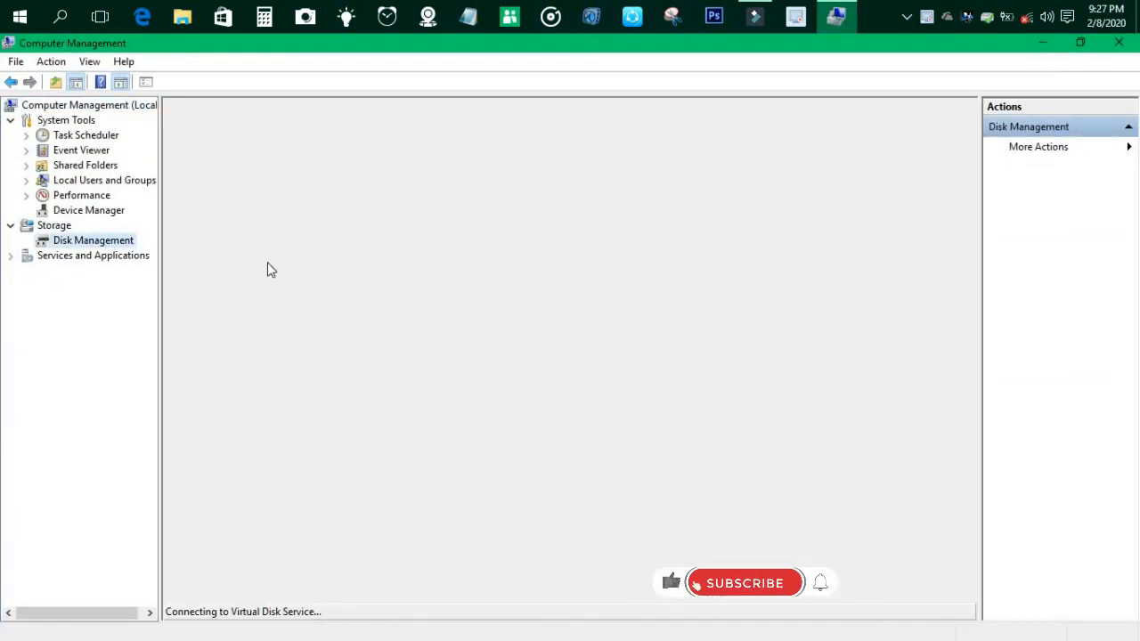